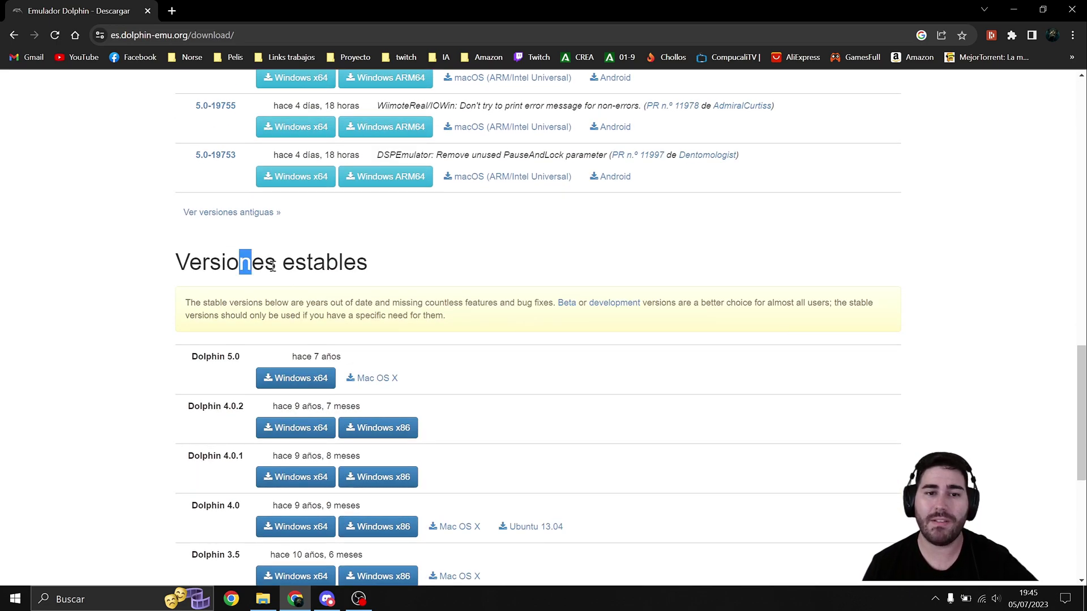
# Review the stable and development version lists on the Dolphin download page
pyautogui.scroll(-2, 217, 255)
pyautogui.moveTo(214, 227); pyautogui.dragTo(244, 229)
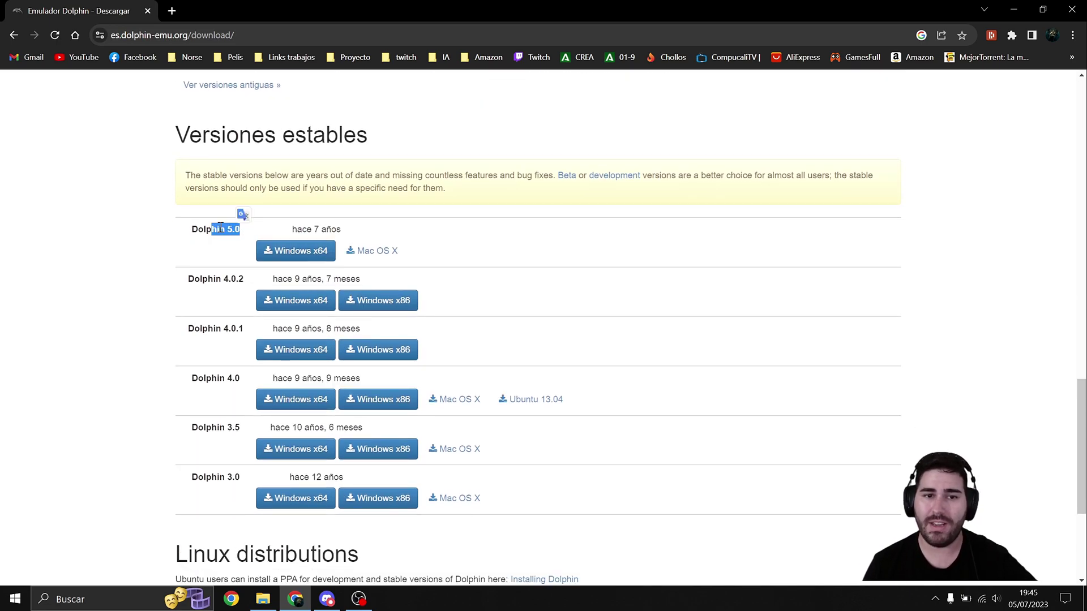
pyautogui.click(226, 233)
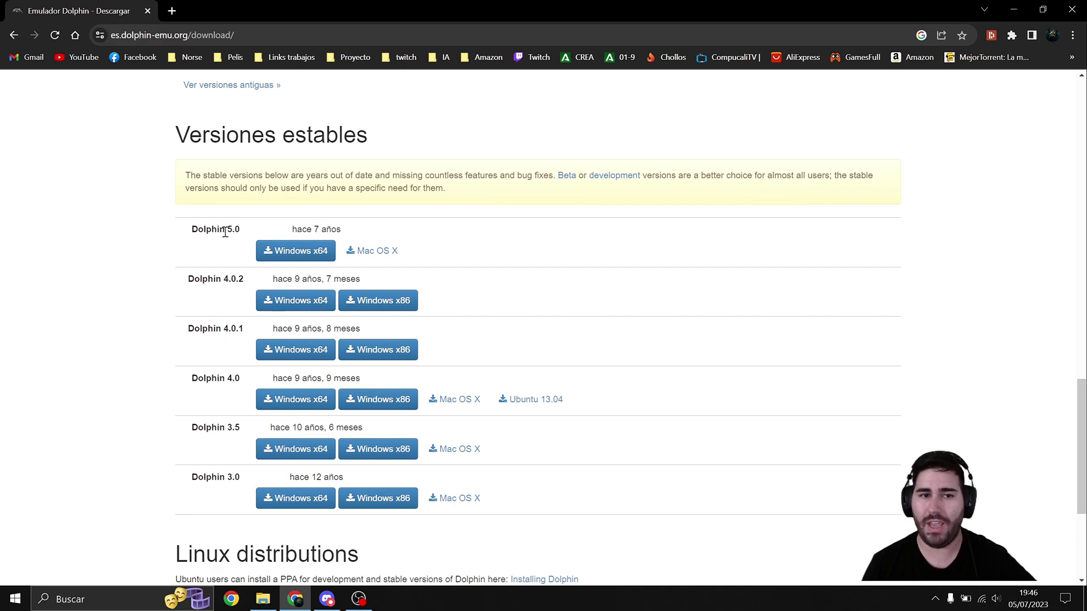
pyautogui.scroll(15, 170, 275)
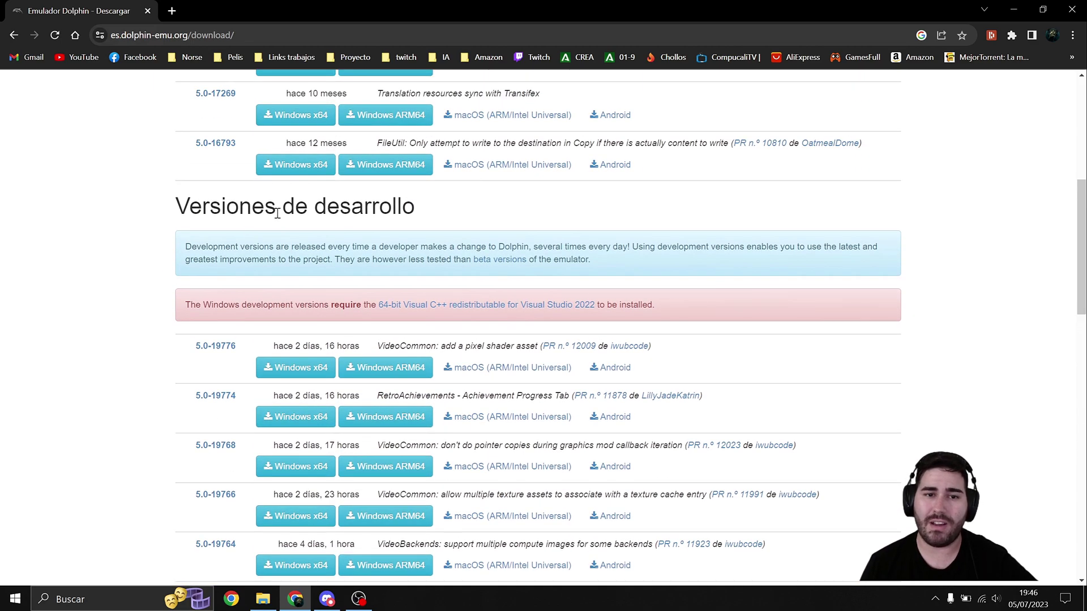
pyautogui.moveTo(277, 213); pyautogui.dragTo(378, 209)
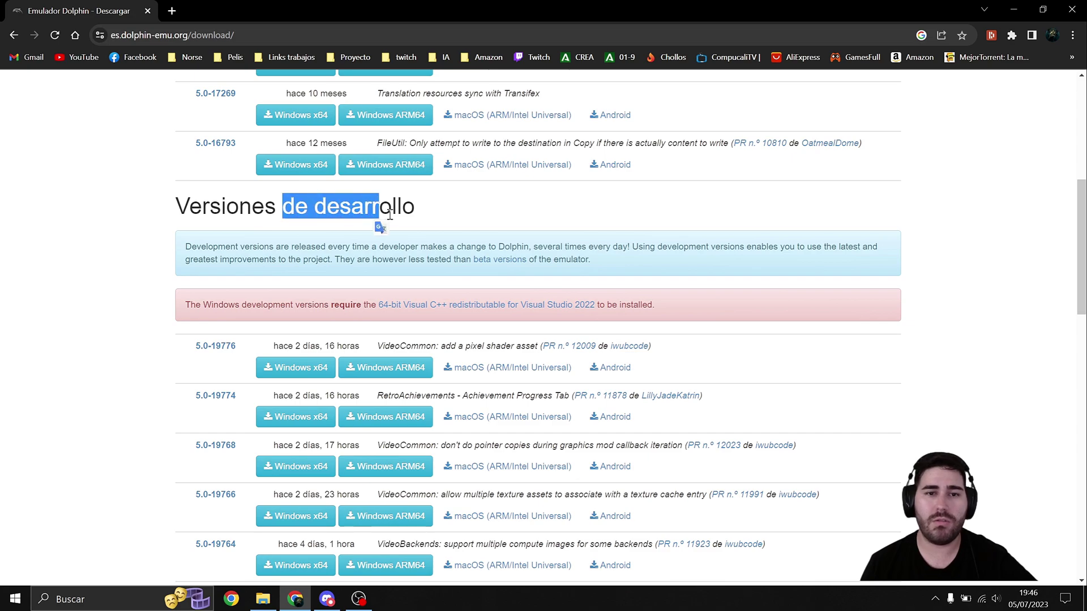
pyautogui.click(382, 204)
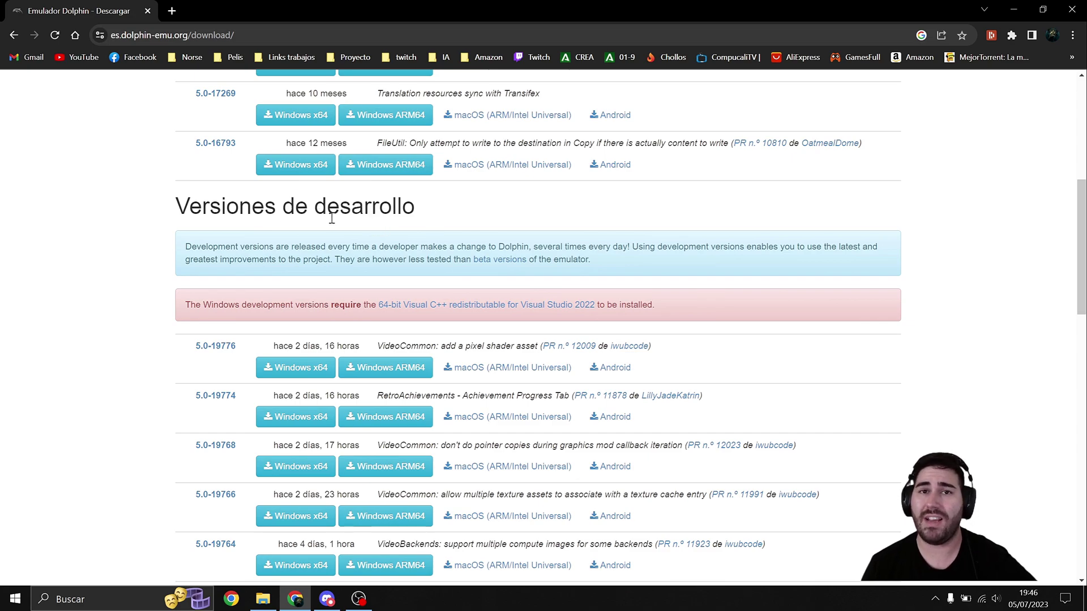
pyautogui.scroll(1, 63, 258)
pyautogui.scroll(4, 54, 257)
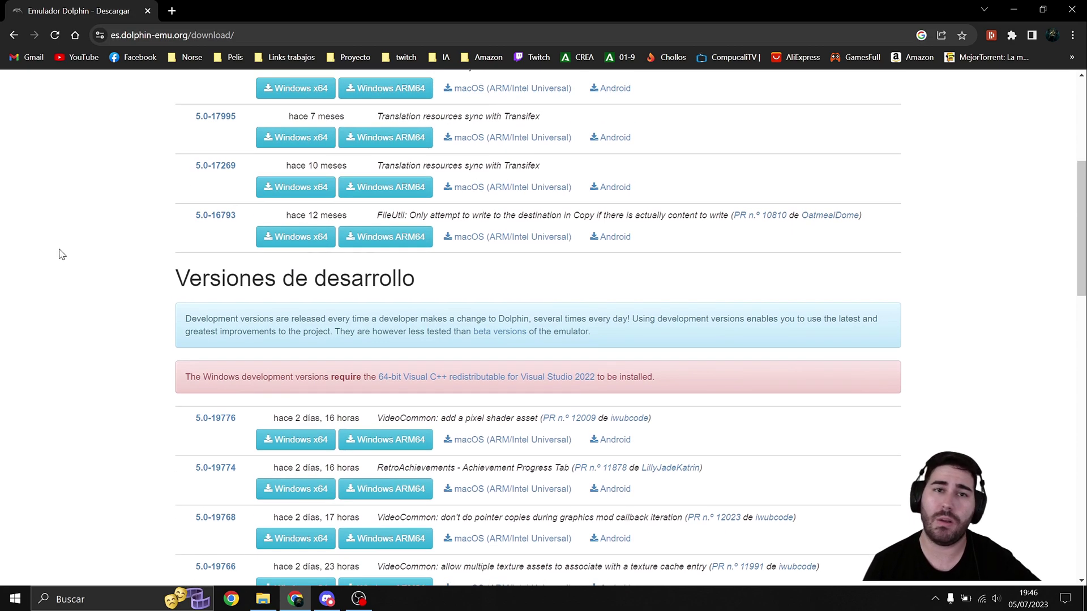
pyautogui.scroll(-1, 243, 134)
pyautogui.scroll(2, 266, 283)
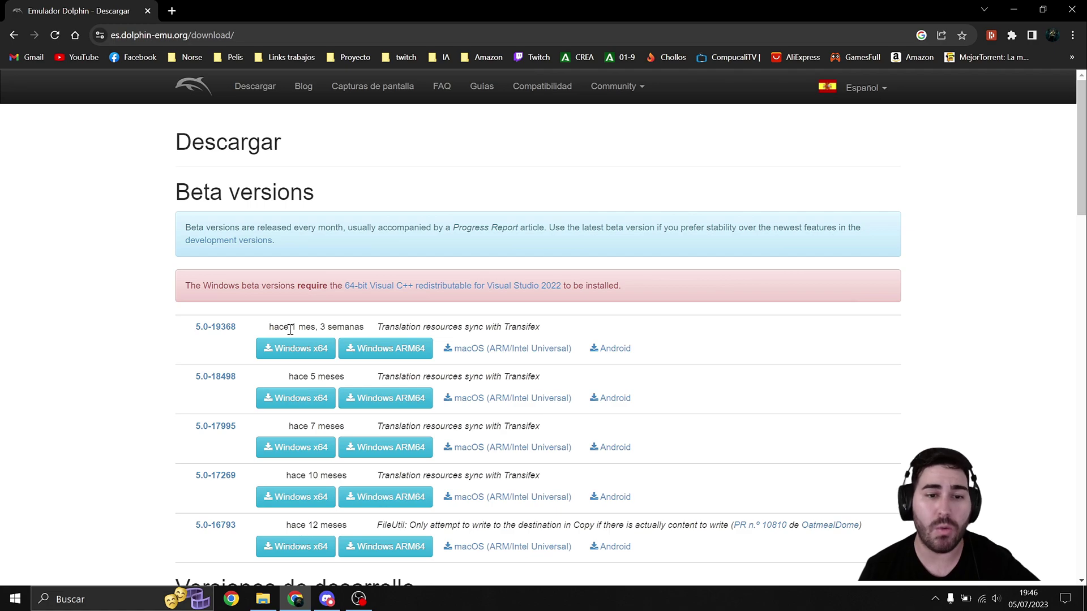
# Check the release age of beta version 5.0-19368 and the Visual C++ redistributable requirement for the beta versions
pyautogui.moveTo(283, 327); pyautogui.dragTo(310, 327)
pyautogui.click(277, 351)
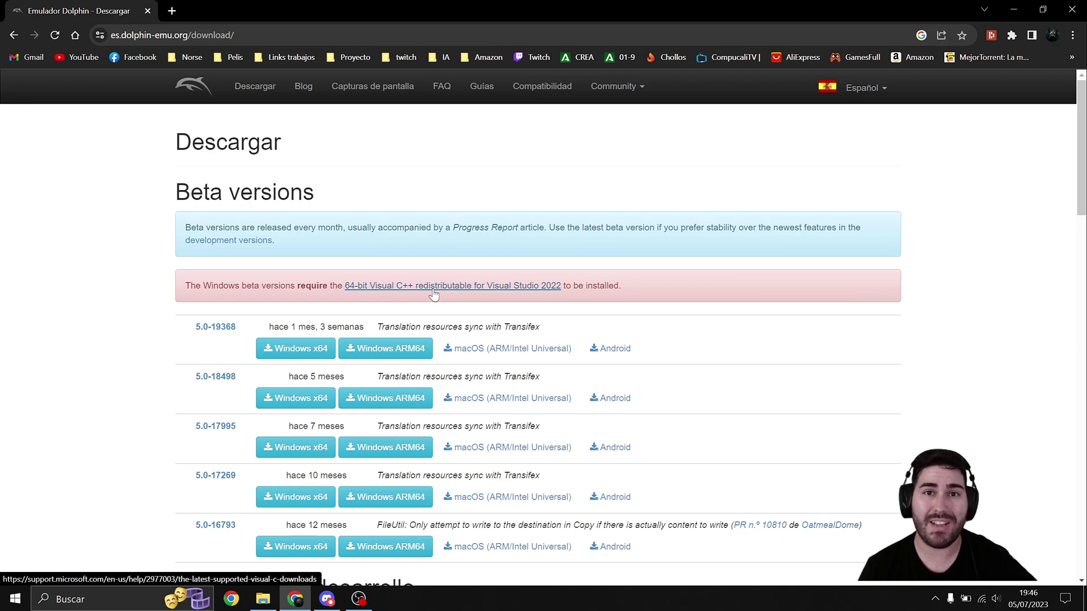
pyautogui.moveTo(345, 285); pyautogui.dragTo(615, 289)
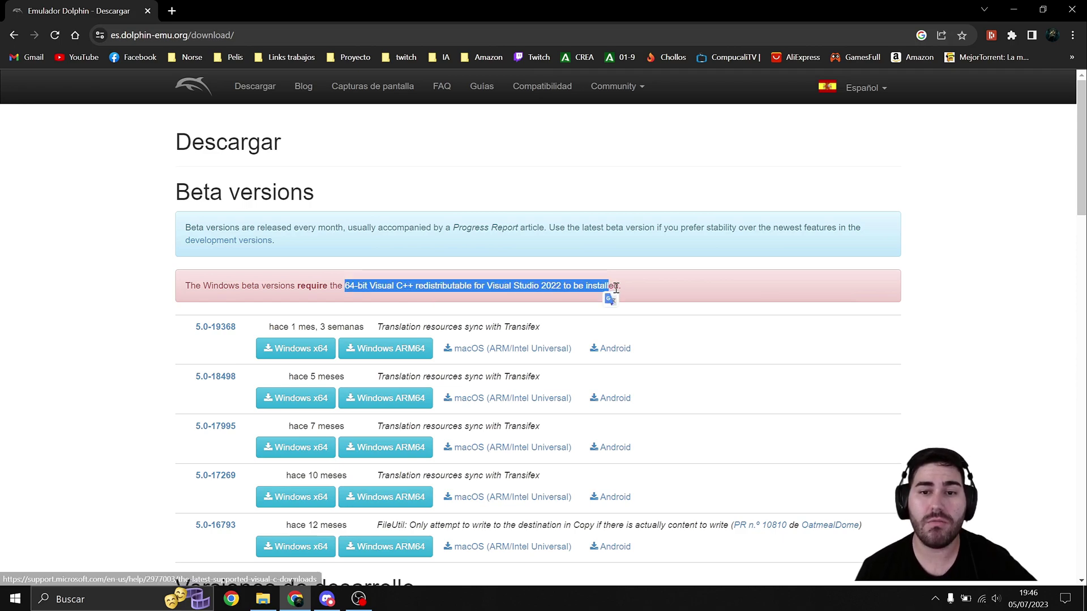
pyautogui.click(611, 285)
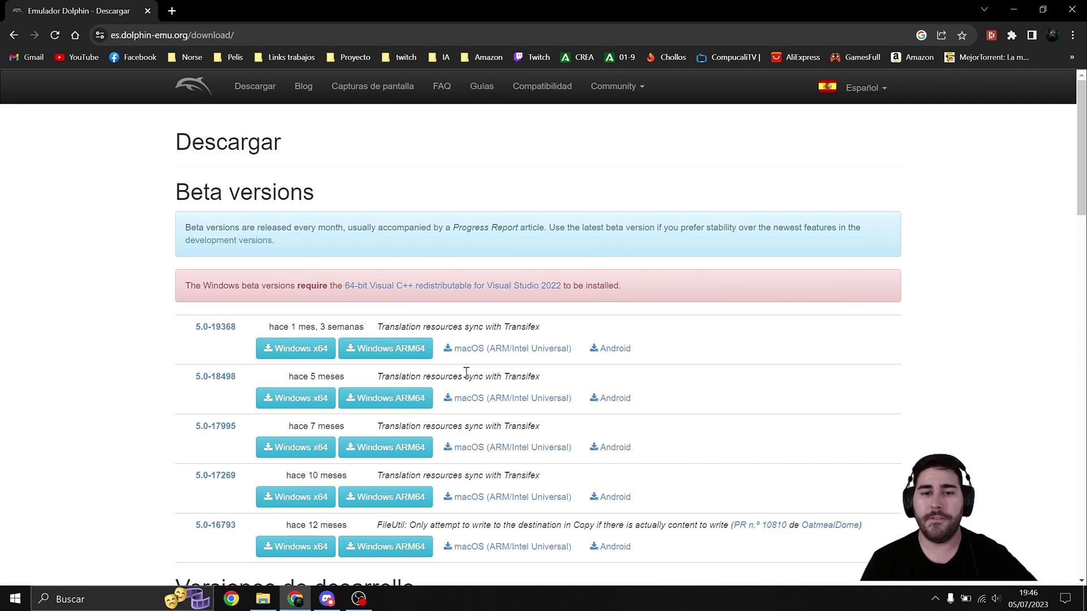
# Minimize the browser and review the extraction options for the dolphin-master-5.0-19368-x64.7z archive on the desktop
pyautogui.click(1013, 10)
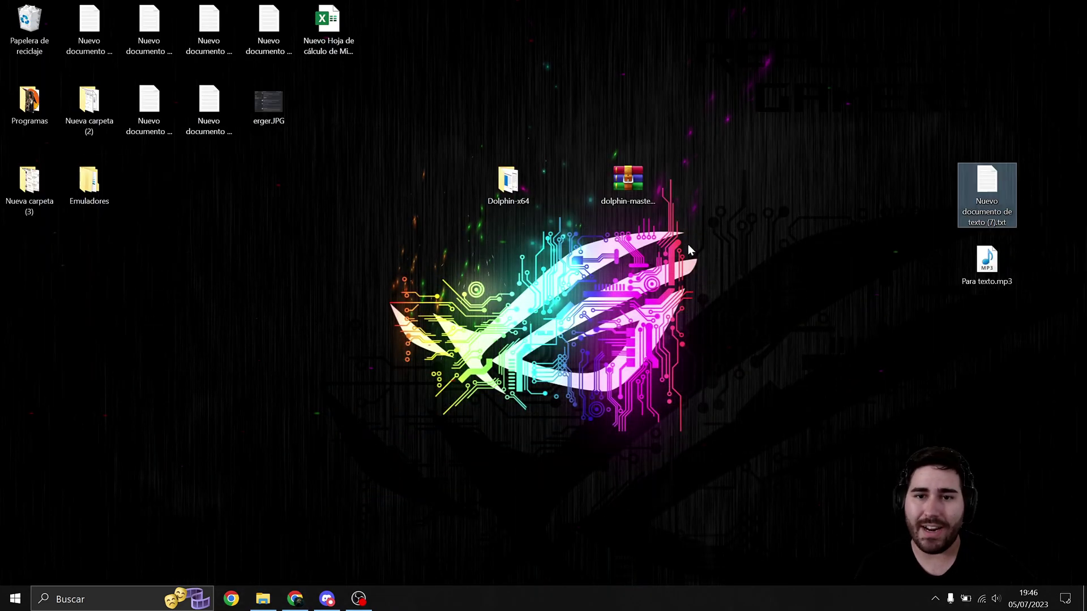
pyautogui.moveTo(566, 108); pyautogui.dragTo(641, 209)
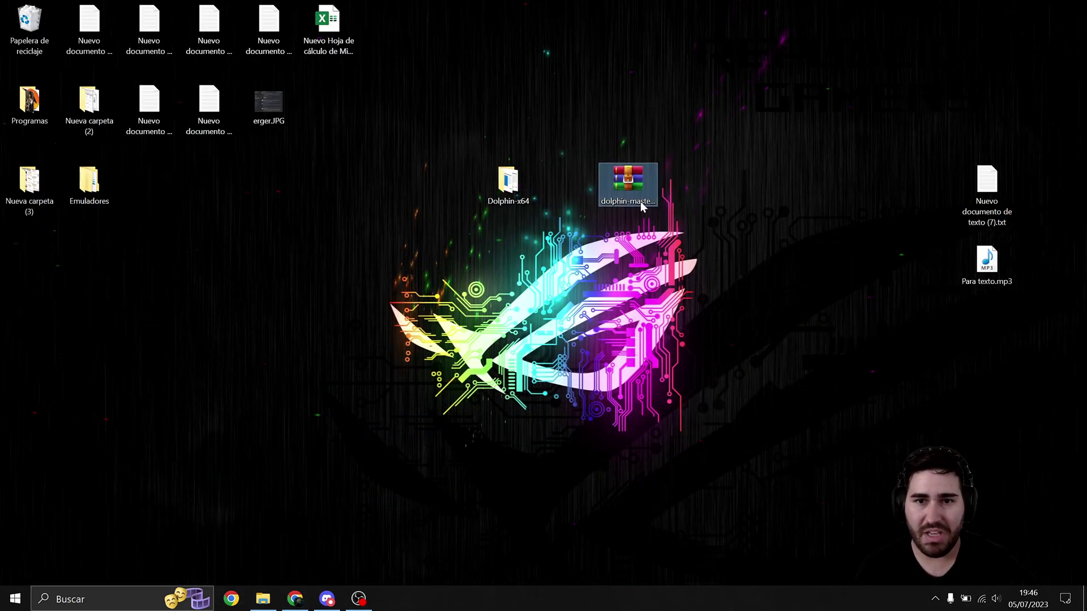
pyautogui.rightClick(627, 179)
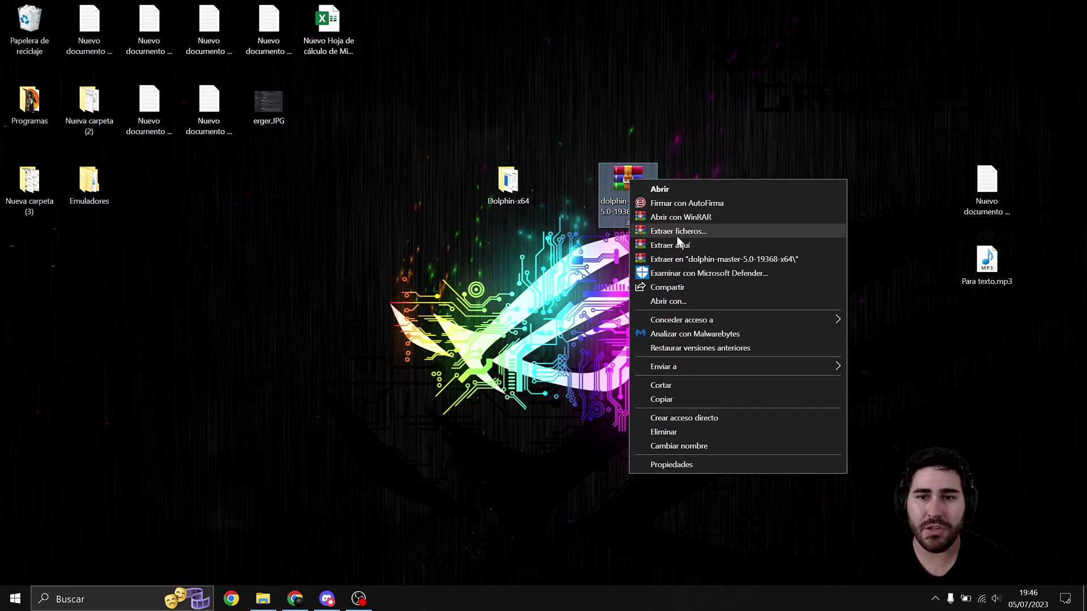
pyautogui.click(734, 143)
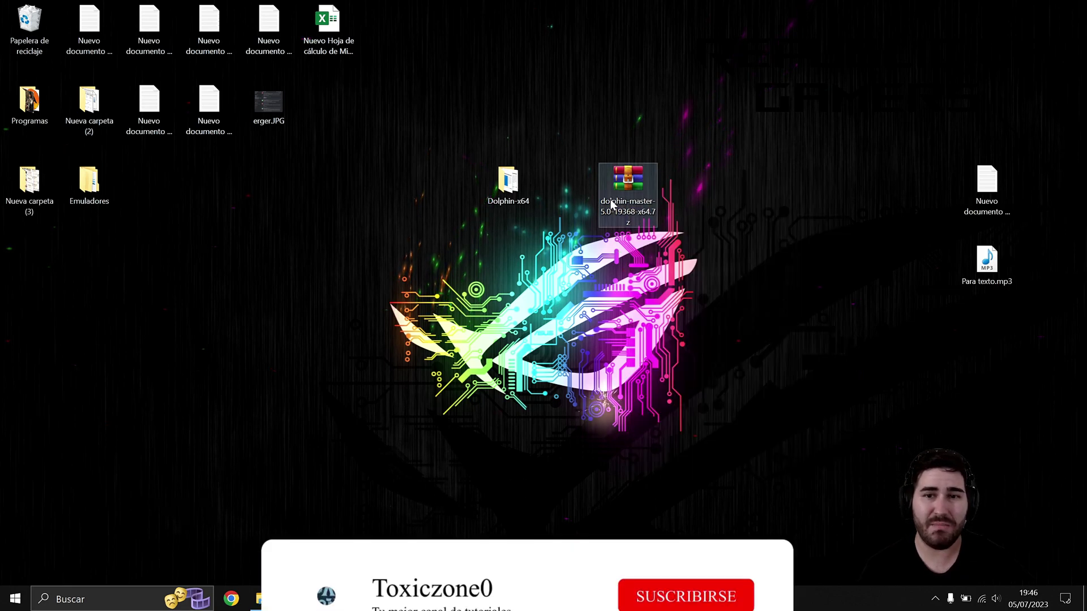
pyautogui.click(599, 85)
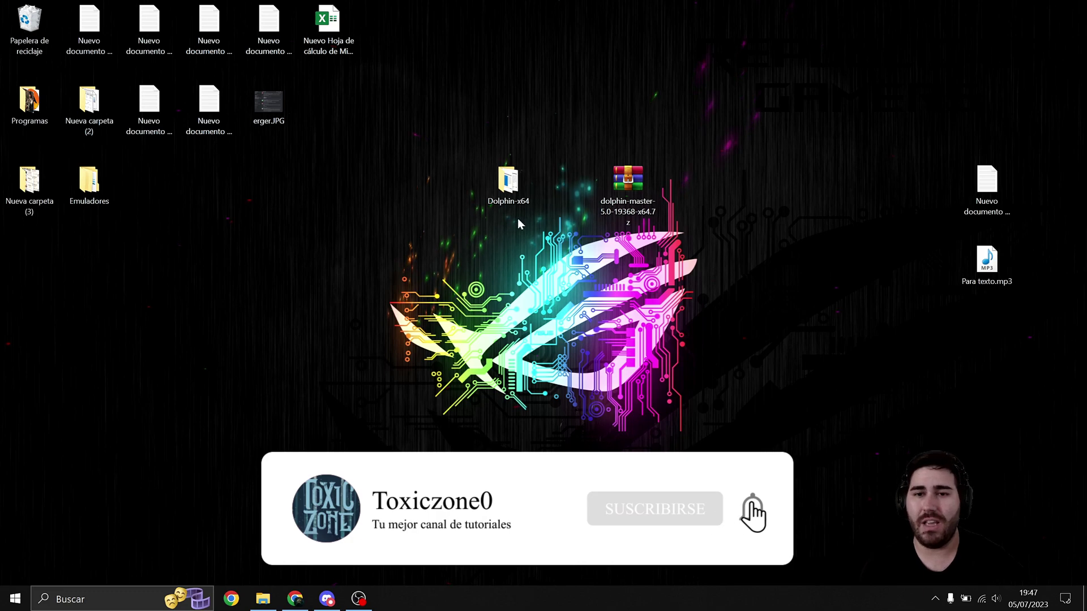
pyautogui.rightClick(634, 185)
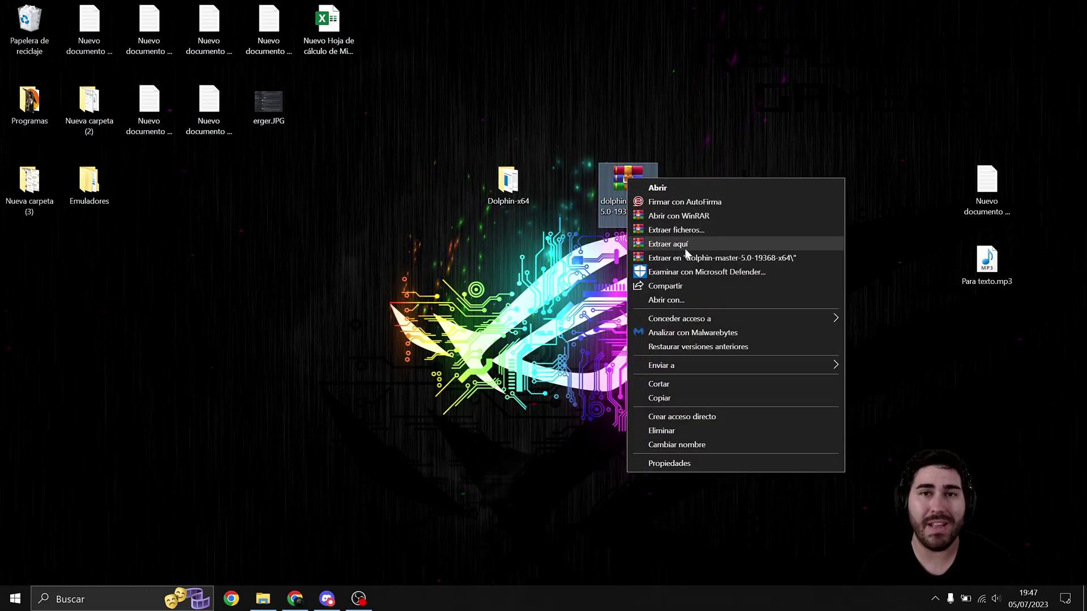
pyautogui.click(684, 249)
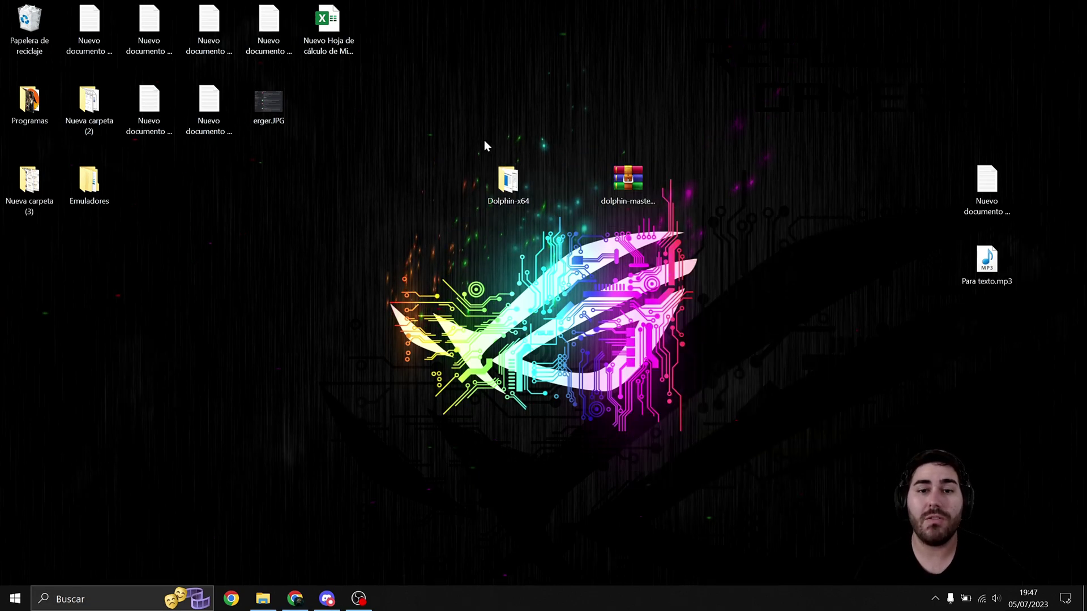
# Open the extracted Dolphin-x64 folder from the desktop and move its window nearer the middle of the screen
pyautogui.moveTo(376, 99); pyautogui.dragTo(545, 238)
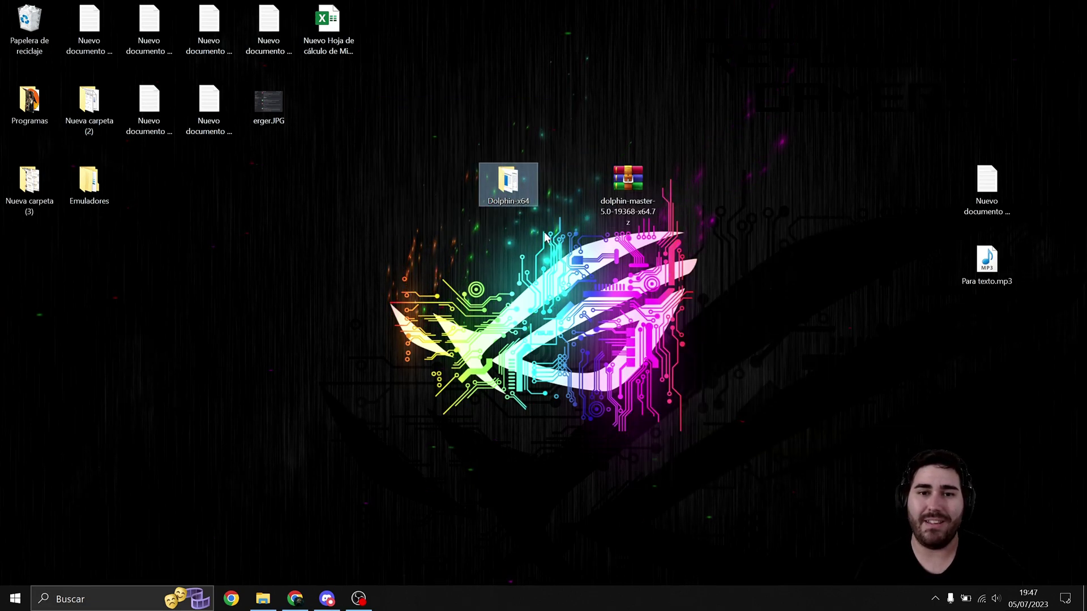
pyautogui.click(543, 161)
pyautogui.doubleClick(514, 182)
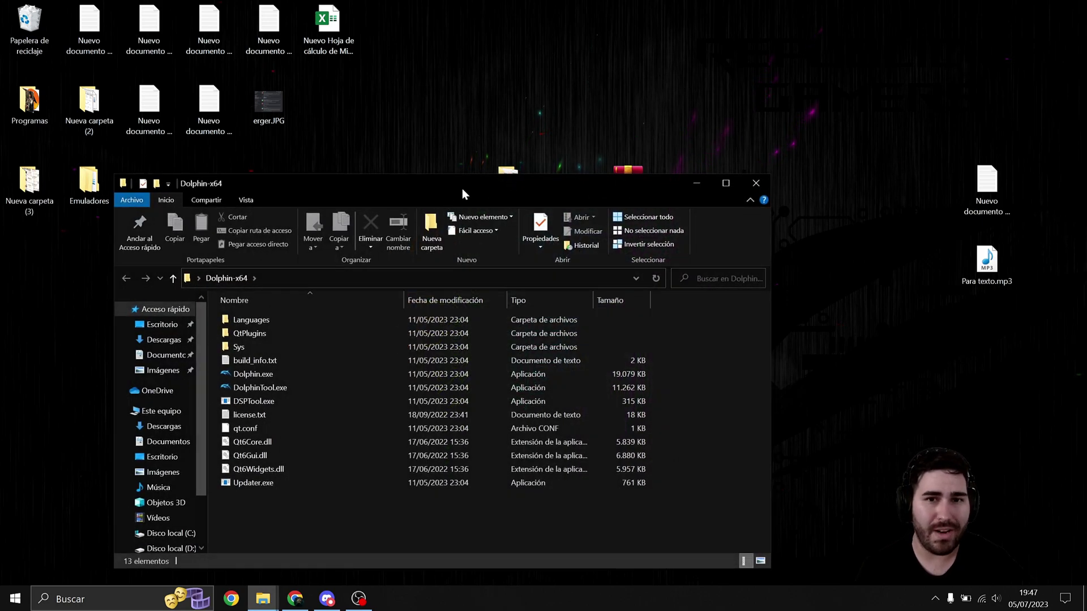
pyautogui.moveTo(480, 181); pyautogui.dragTo(577, 114)
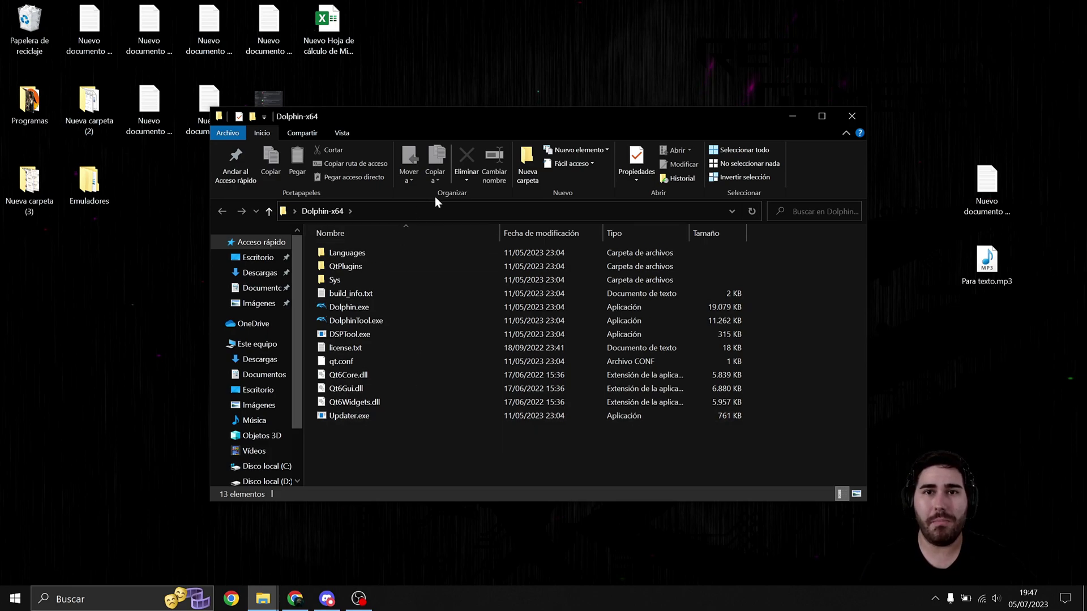
# Launch Dolphin.exe and decline sharing usage statistics with the developers, bringing the emulator window fully into view
pyautogui.click(363, 308)
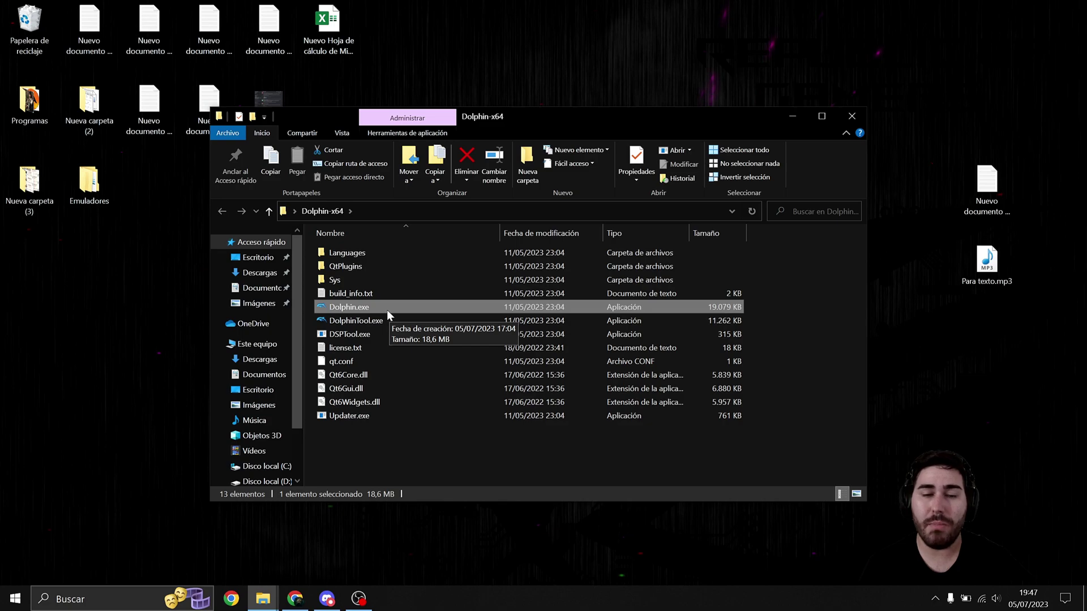
pyautogui.doubleClick(386, 310)
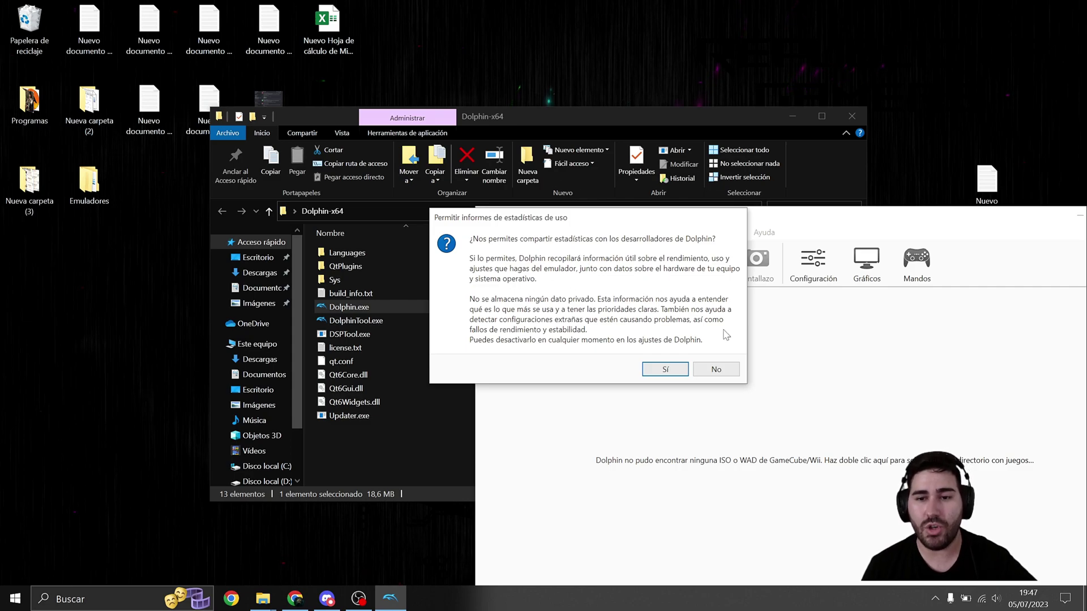
pyautogui.click(716, 370)
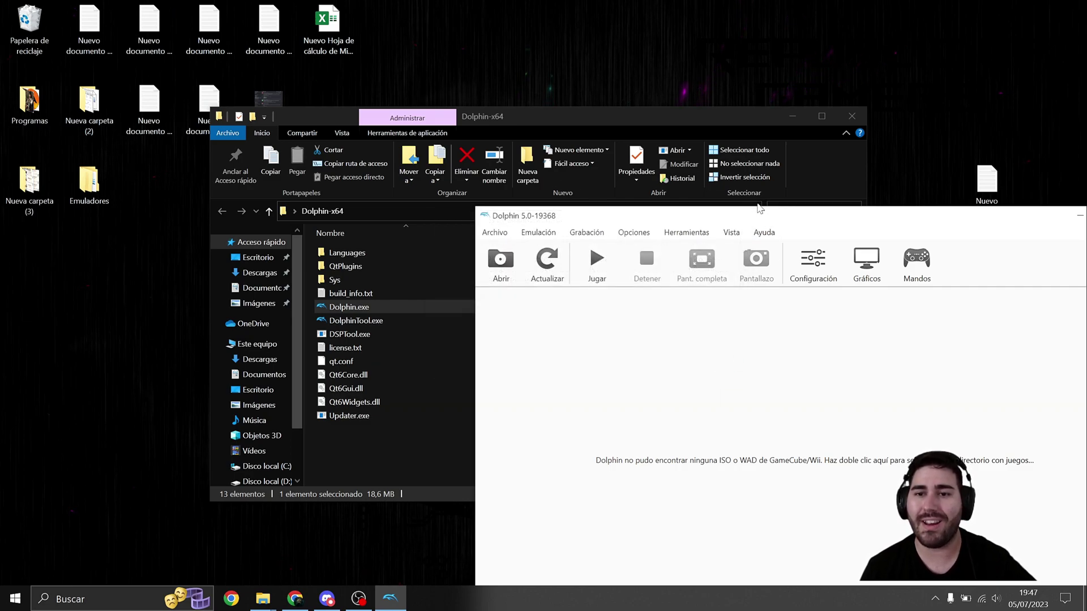
pyautogui.moveTo(774, 219); pyautogui.dragTo(540, 125)
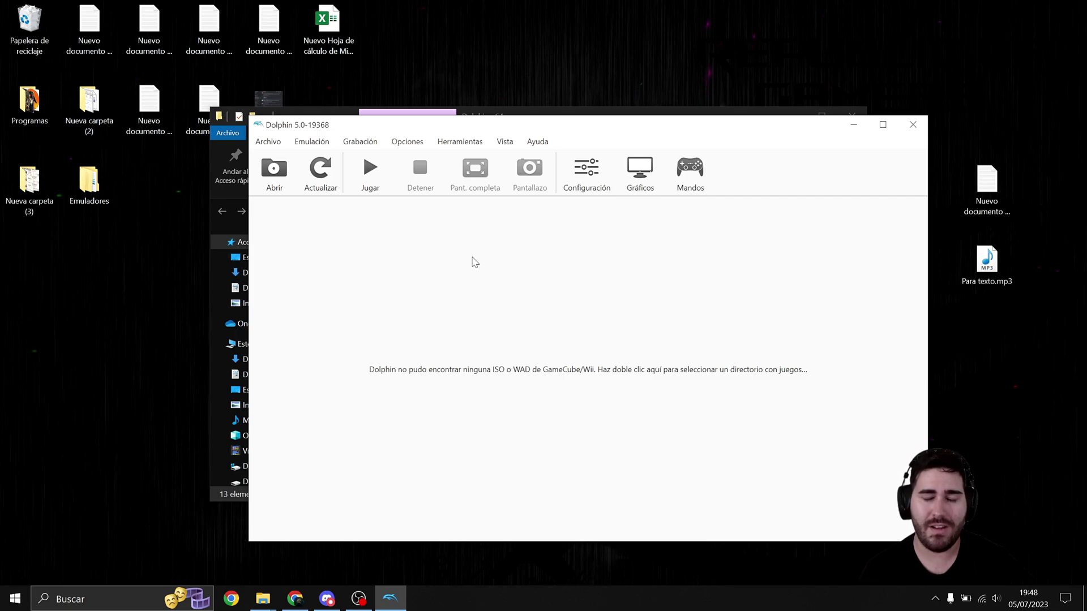
pyautogui.click(263, 142)
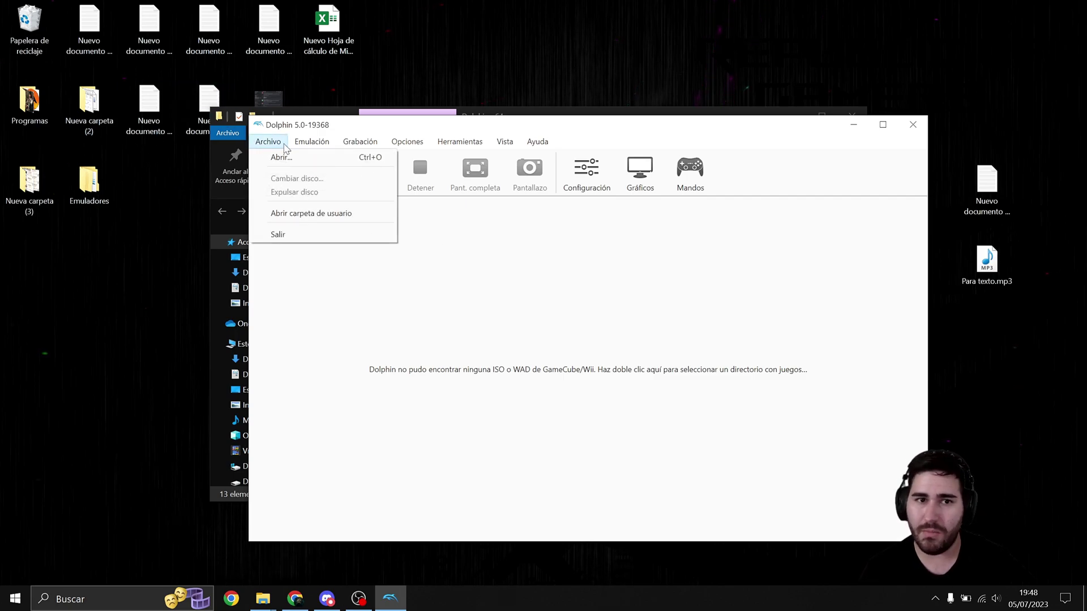
pyautogui.moveTo(318, 146)
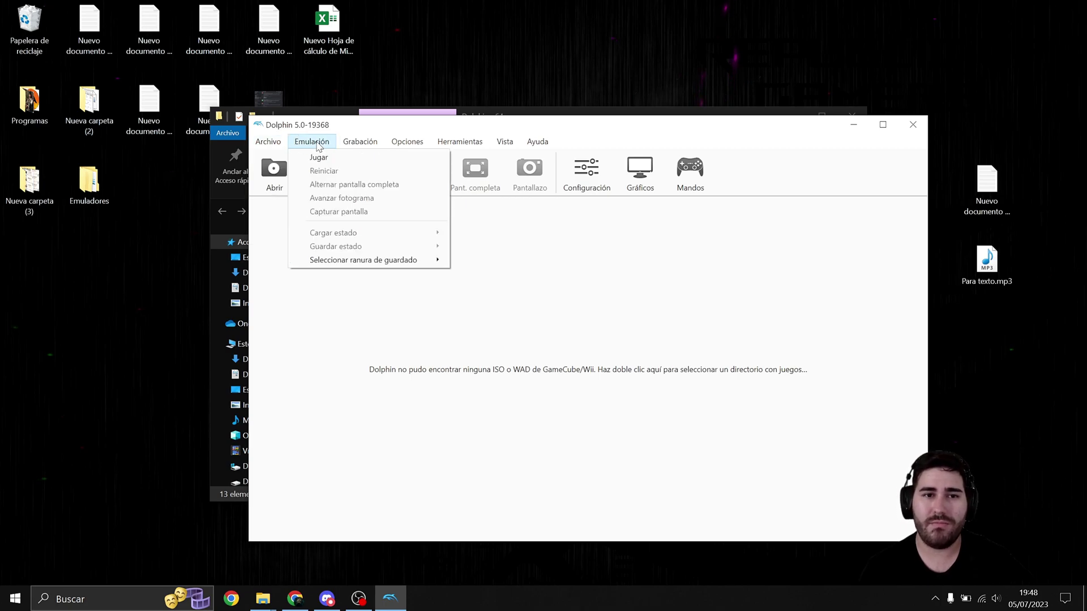
pyautogui.moveTo(412, 146)
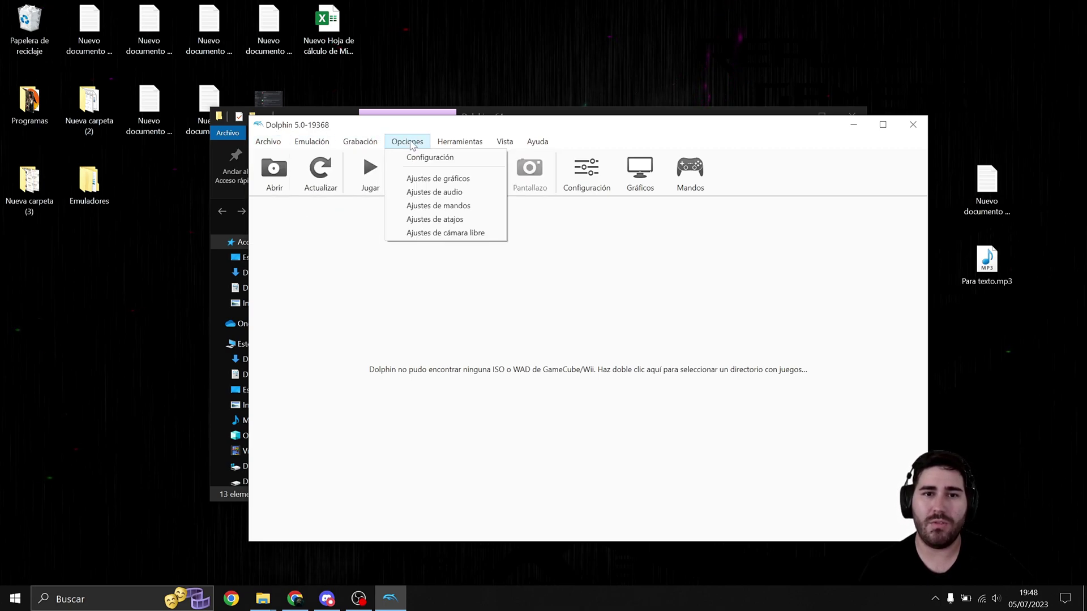
pyautogui.moveTo(505, 146)
pyautogui.moveTo(538, 147)
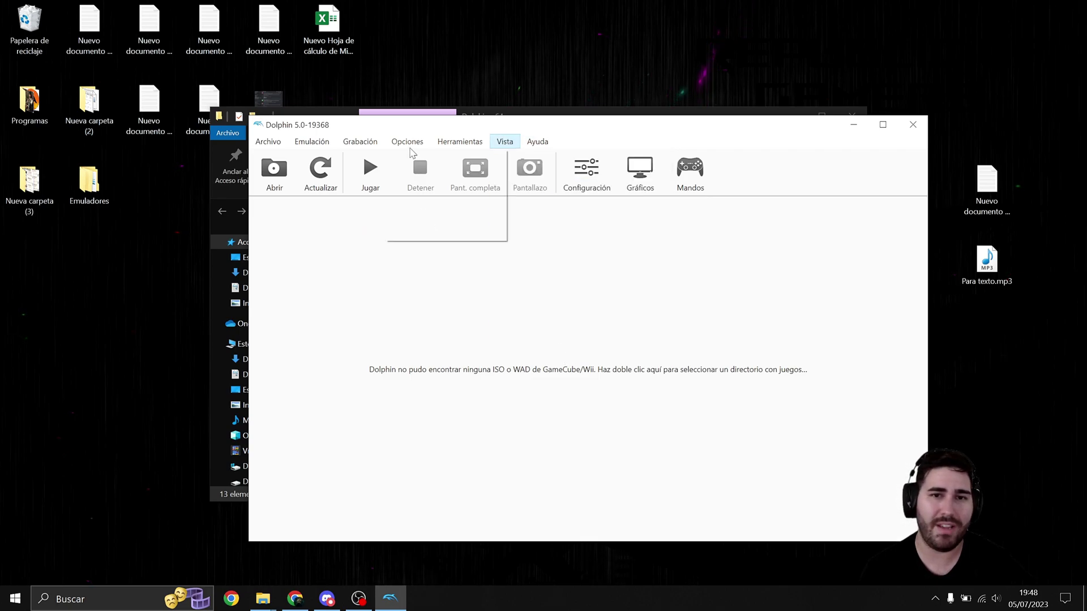
pyautogui.press('Escape')
pyautogui.hotkey('alt', 'e')
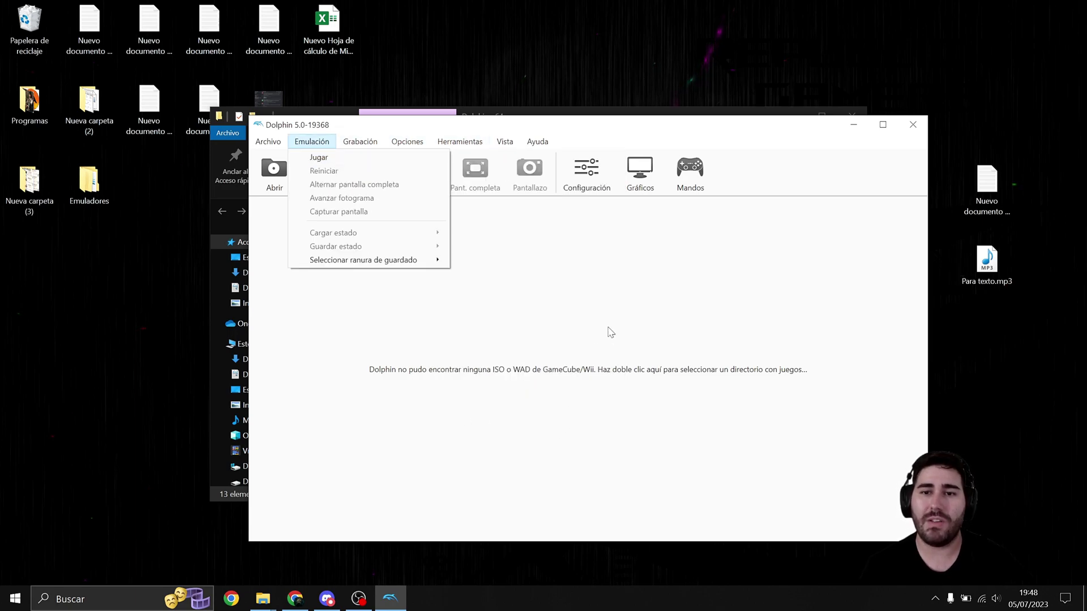
pyautogui.press('Escape')
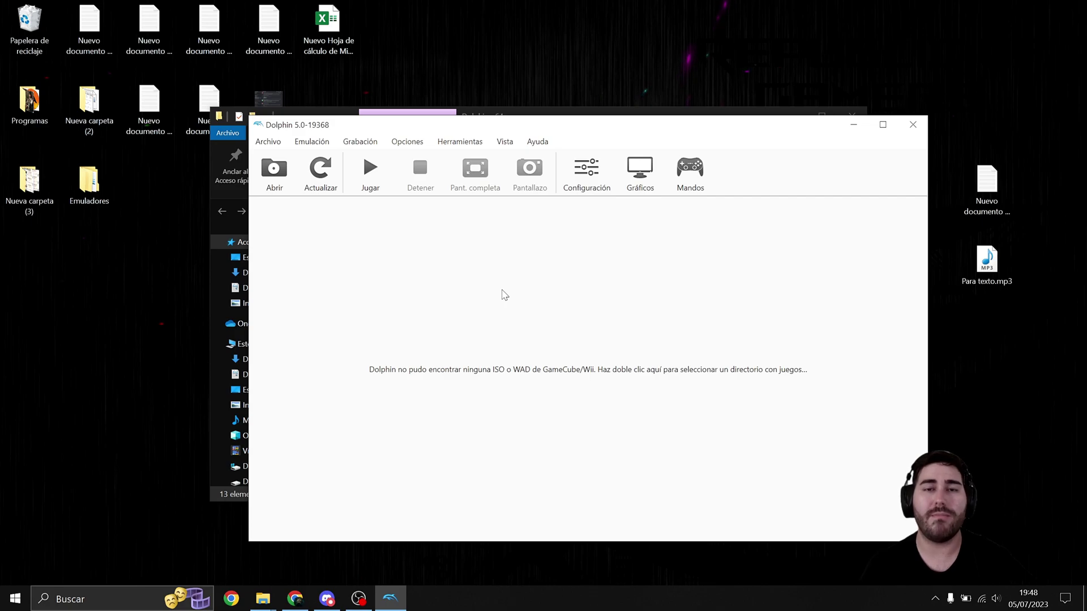
# Open the emulator's general configuration and switch the Activar trucos option on and back off
pyautogui.click(408, 144)
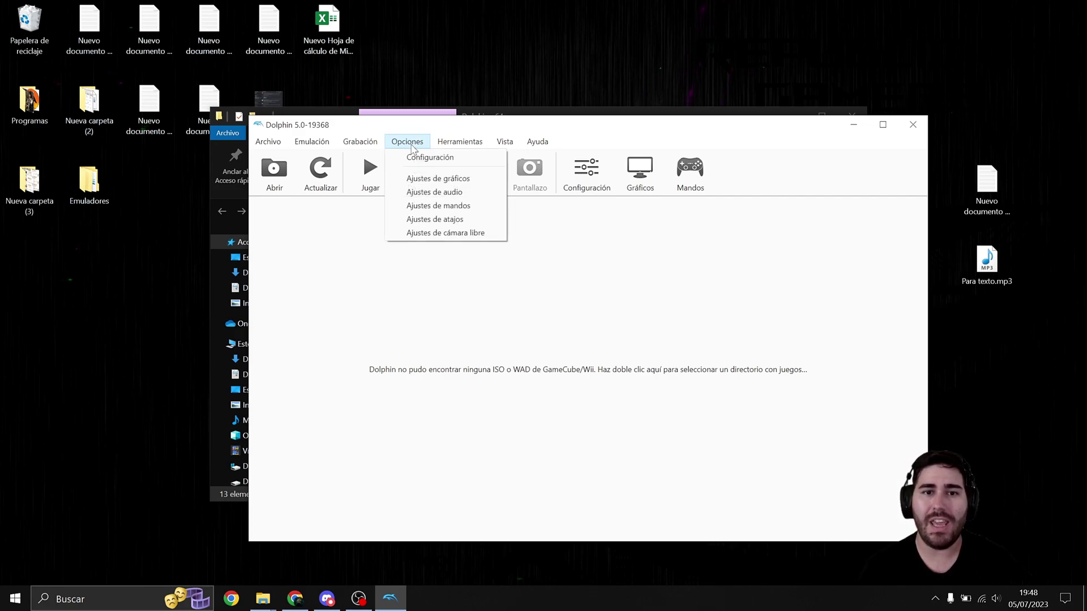
pyautogui.click(426, 158)
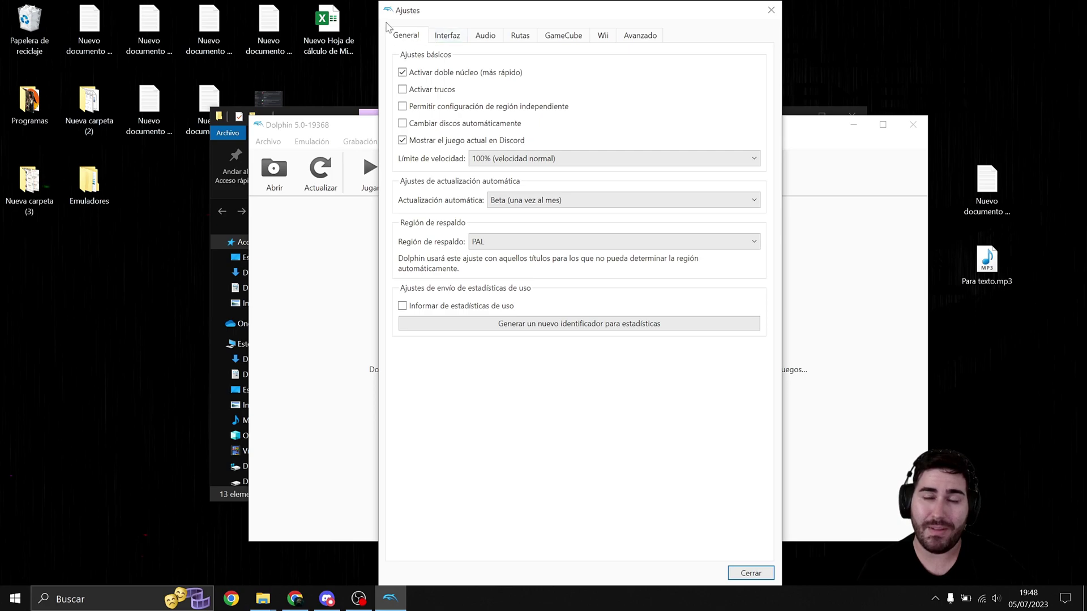
pyautogui.click(403, 90)
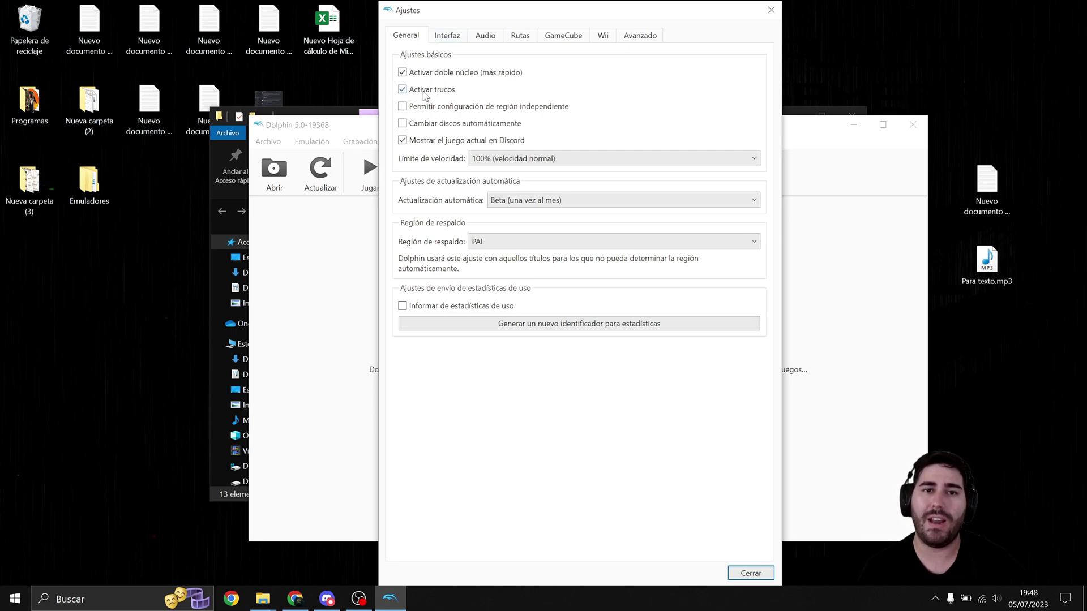
pyautogui.click(401, 90)
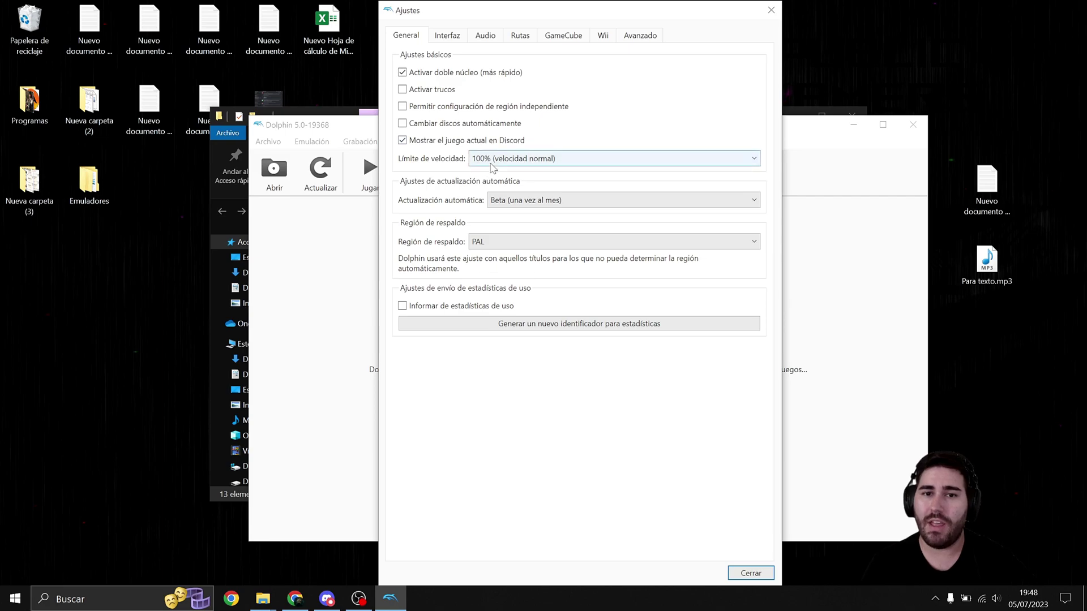
# Choose Beta (una vez al mes) for automatic updates and PAL as the fallback region
pyautogui.click(519, 204)
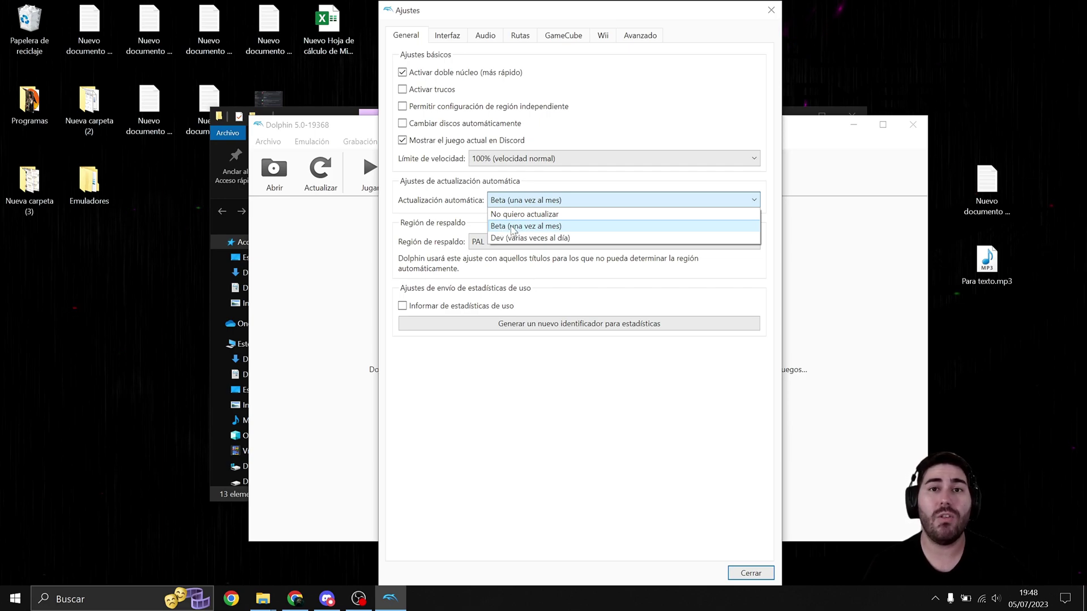
pyautogui.click(511, 227)
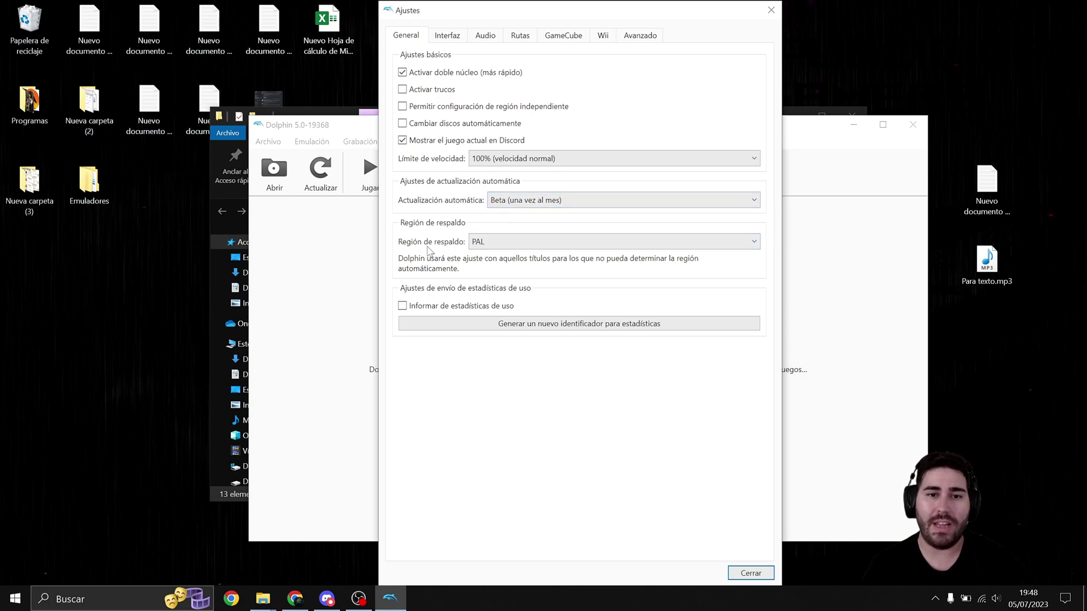
pyautogui.click(486, 242)
pyautogui.click(491, 282)
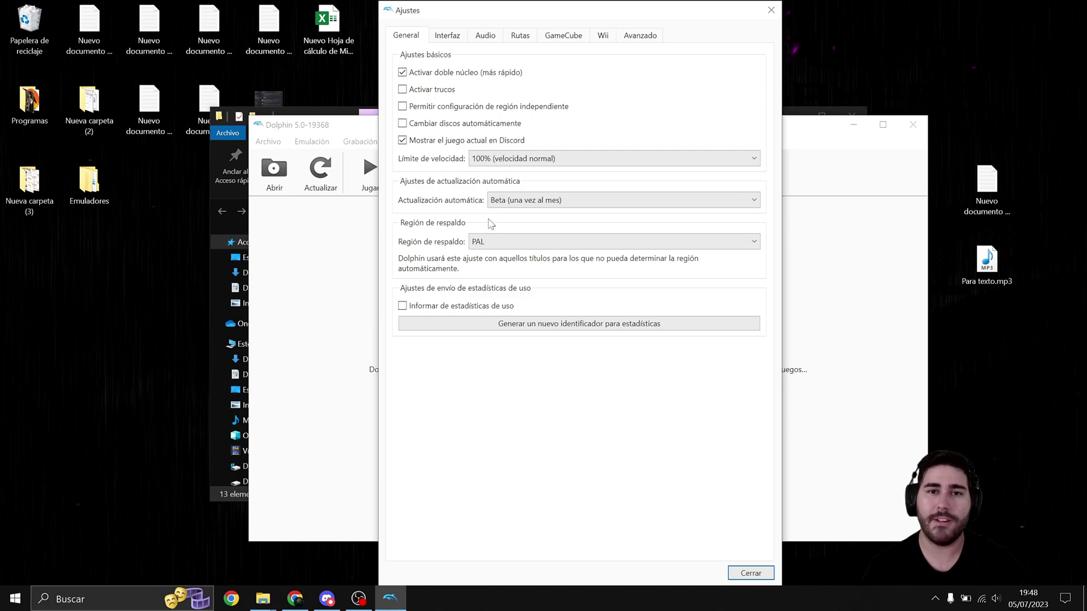
# Review the interface language choices, keep Clean as the visual theme, and look over the audio settings
pyautogui.click(442, 36)
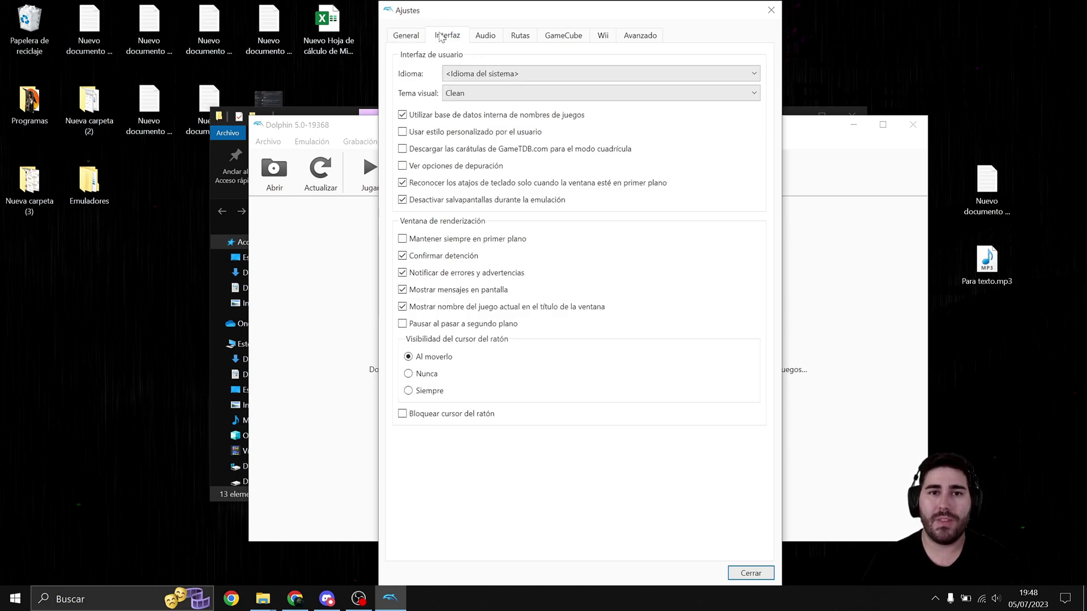
pyautogui.click(510, 74)
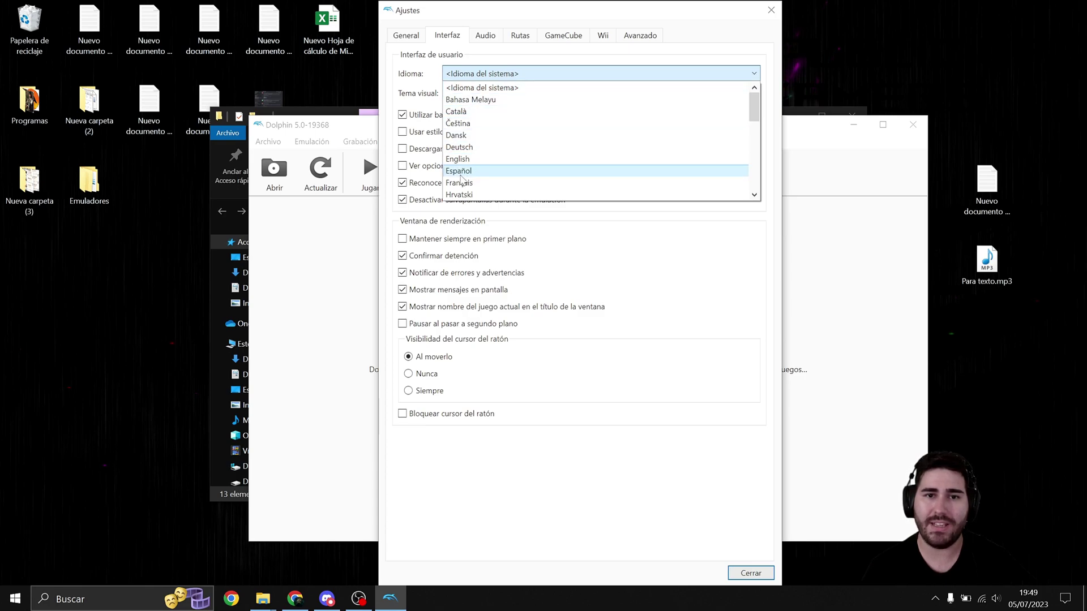
pyautogui.click(711, 318)
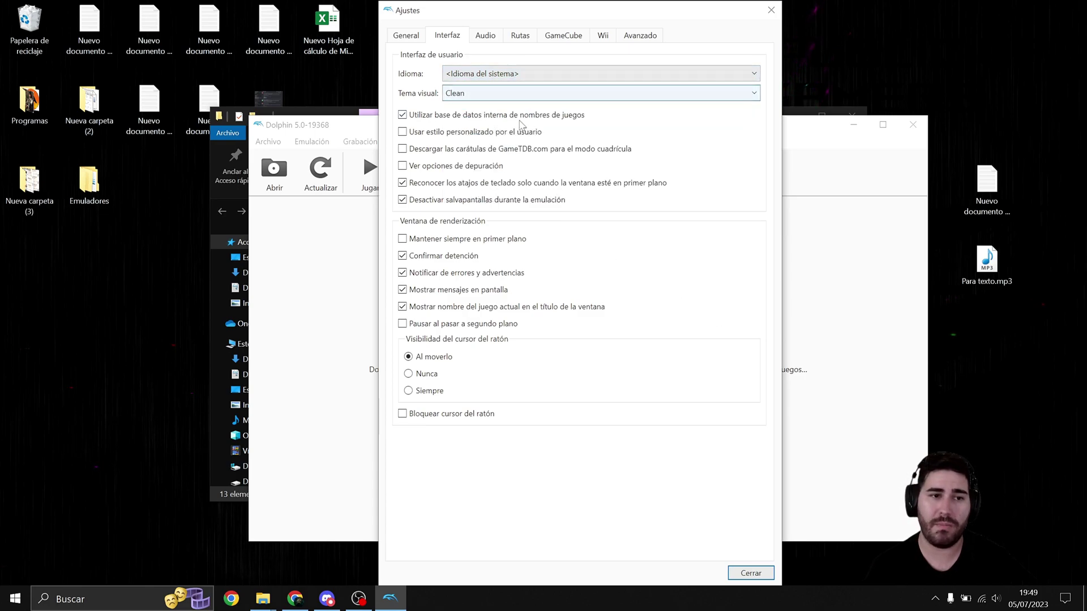
pyautogui.click(490, 98)
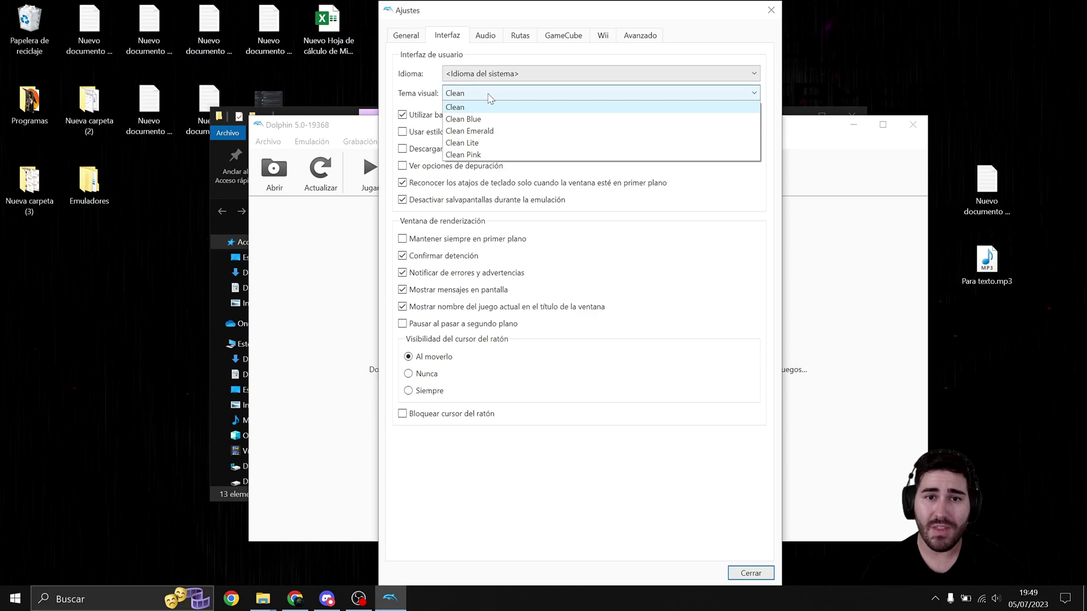
pyautogui.click(465, 100)
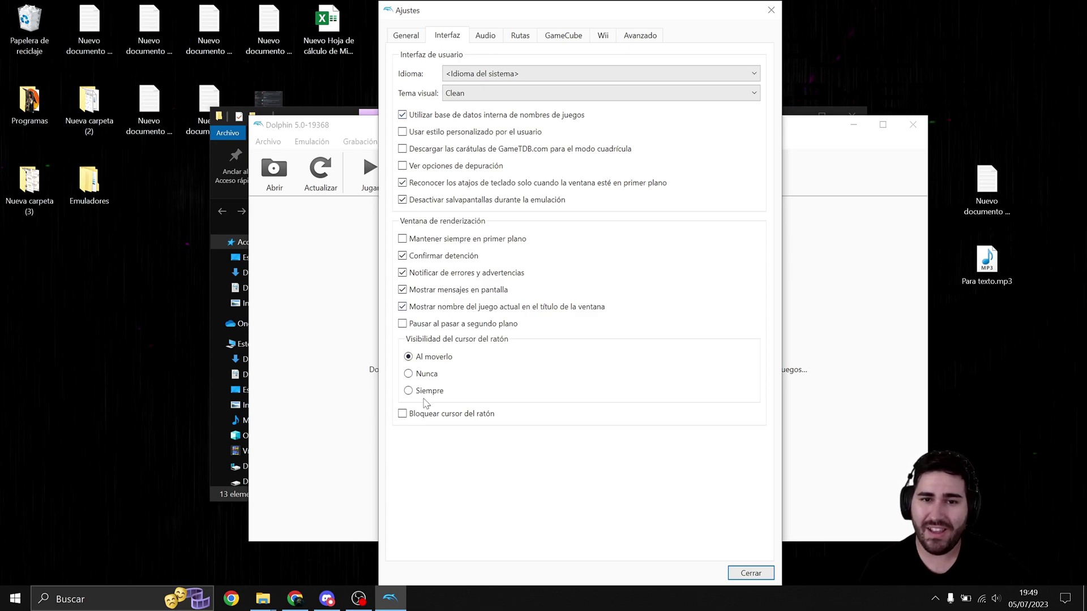
pyautogui.click(488, 37)
# Add the Juegos Wii folder on the Samsung (F:) drive as a game folder and enable Buscar en subcarpetas
pyautogui.click(522, 37)
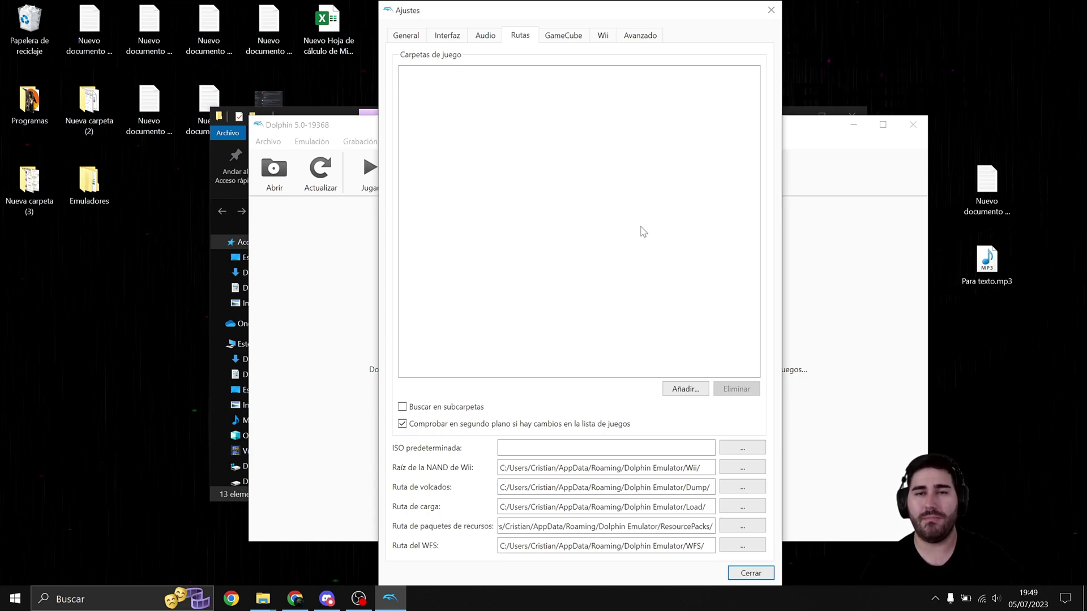
pyautogui.click(684, 396)
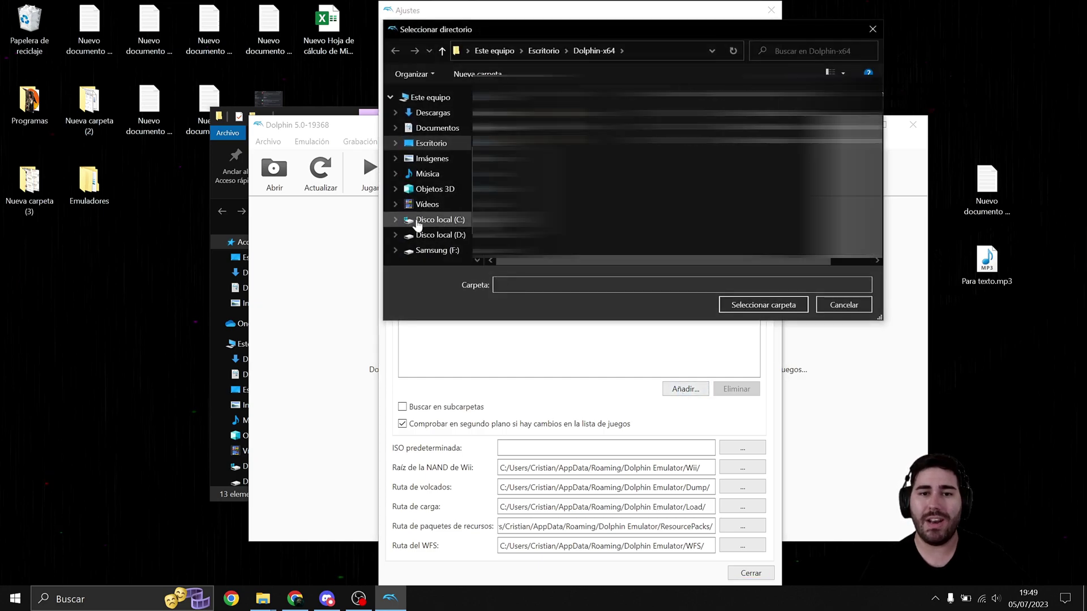
pyautogui.click(430, 255)
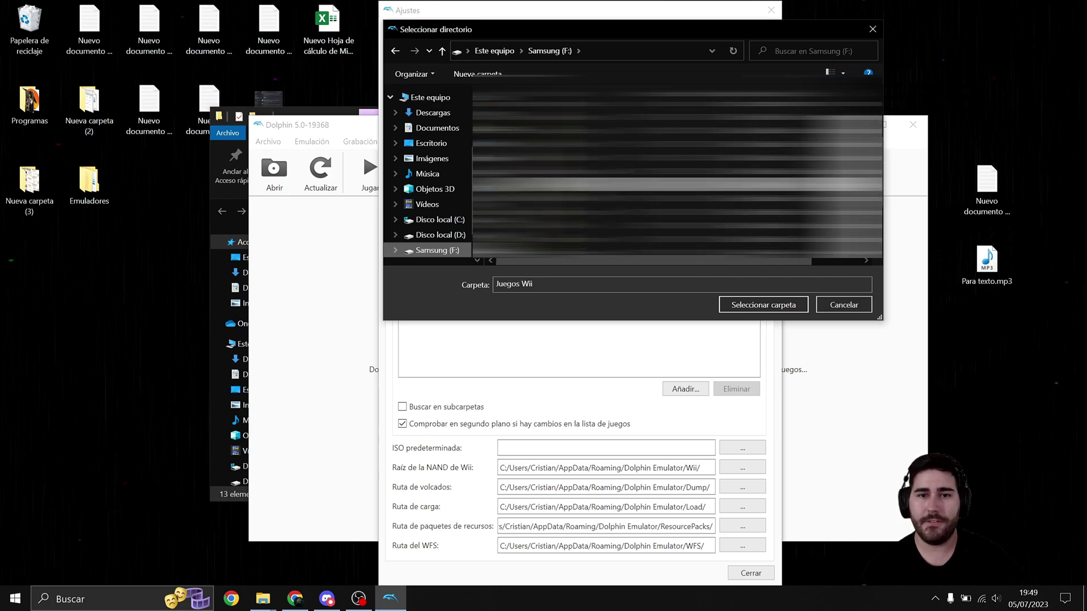
pyautogui.click(736, 184)
pyautogui.click(752, 306)
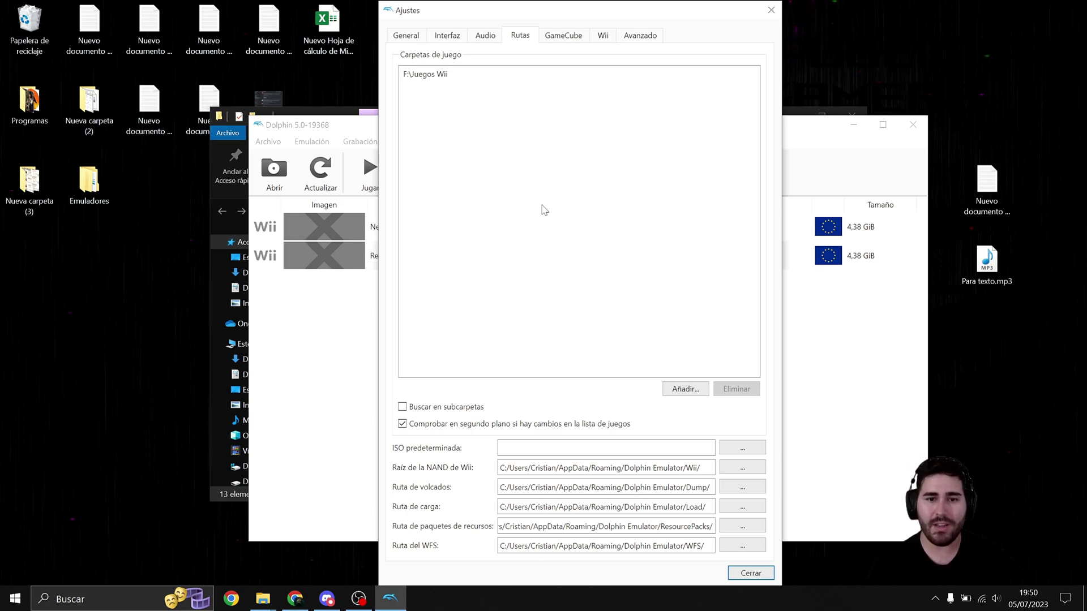
pyautogui.click(403, 407)
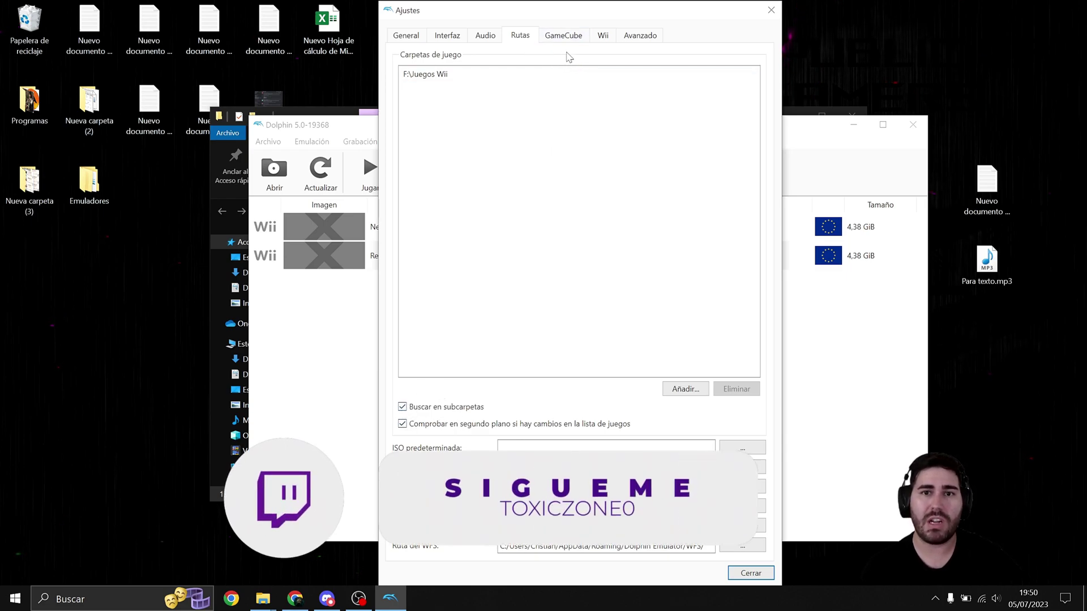
# Set the GameCube system language to Español
pyautogui.click(563, 37)
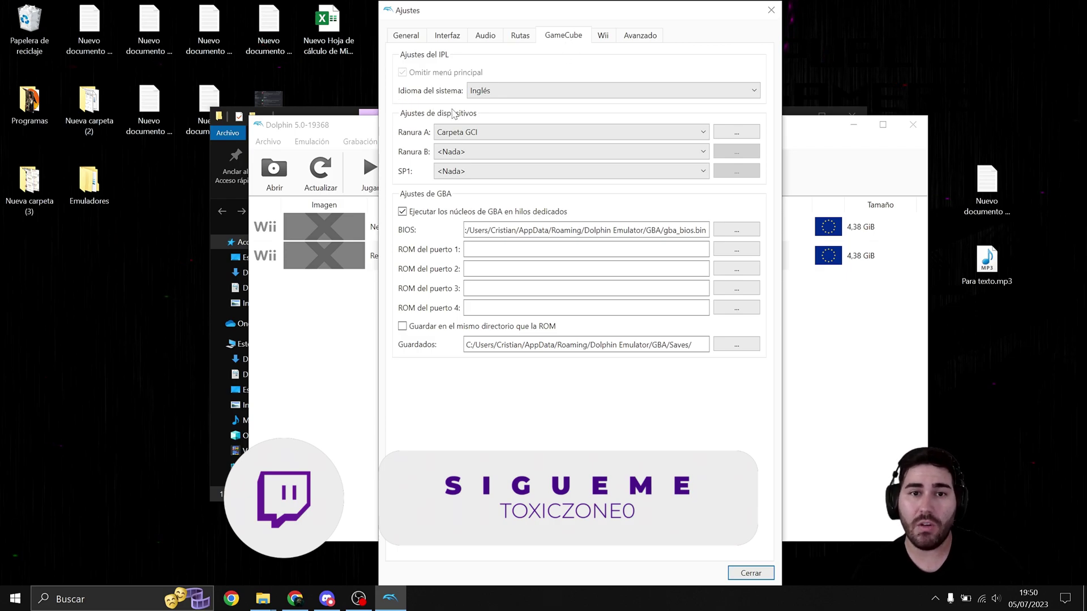
pyautogui.click(515, 91)
pyautogui.click(501, 140)
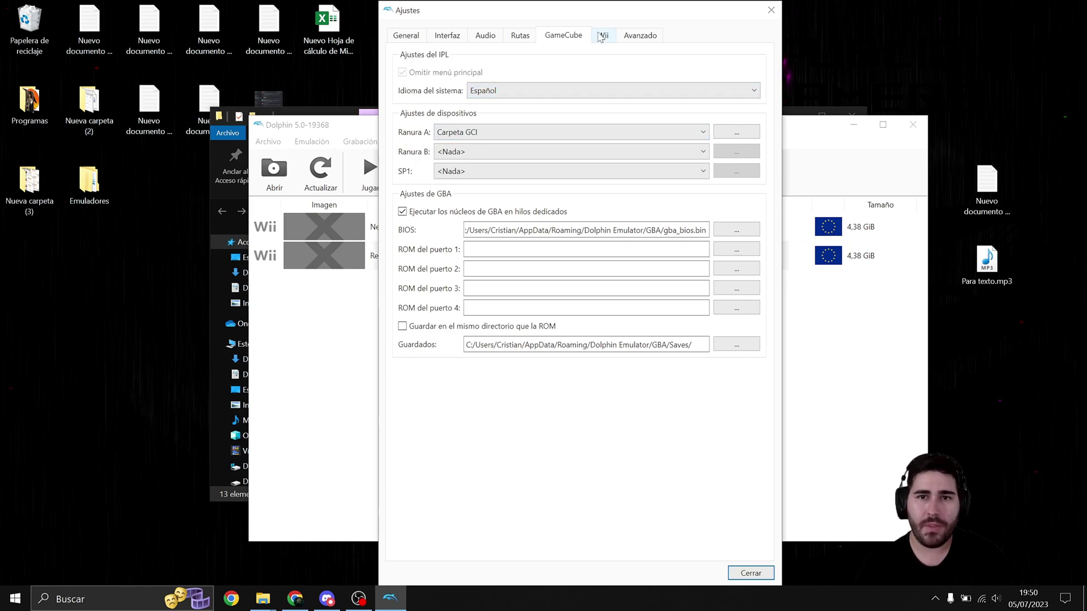
# Keep the Wii aspect ratio at 16:9 and set the Wii system language to Español
pyautogui.click(603, 34)
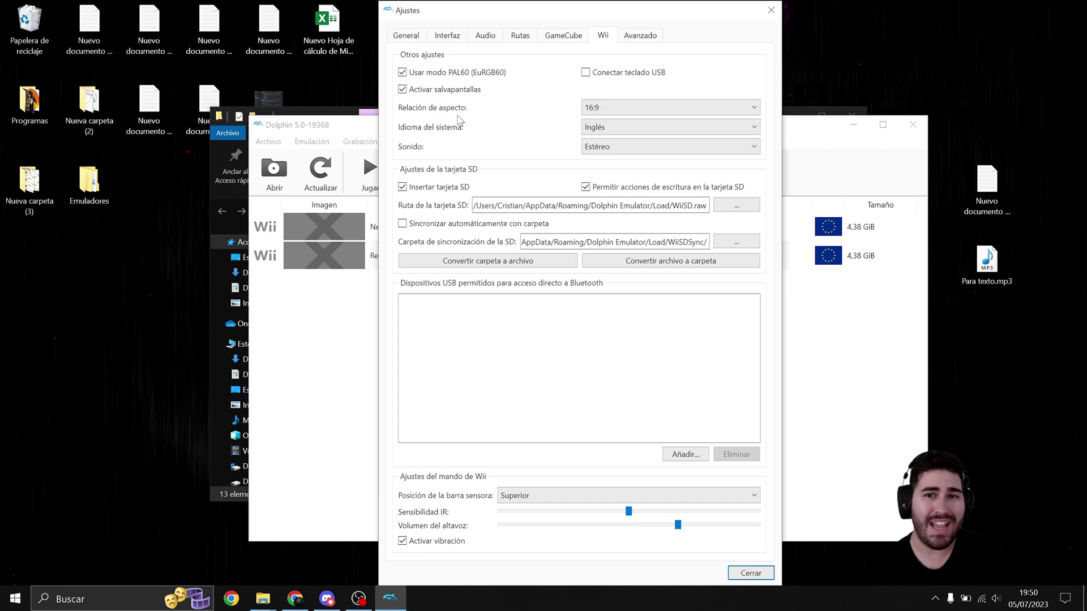
pyautogui.click(622, 109)
pyautogui.click(623, 113)
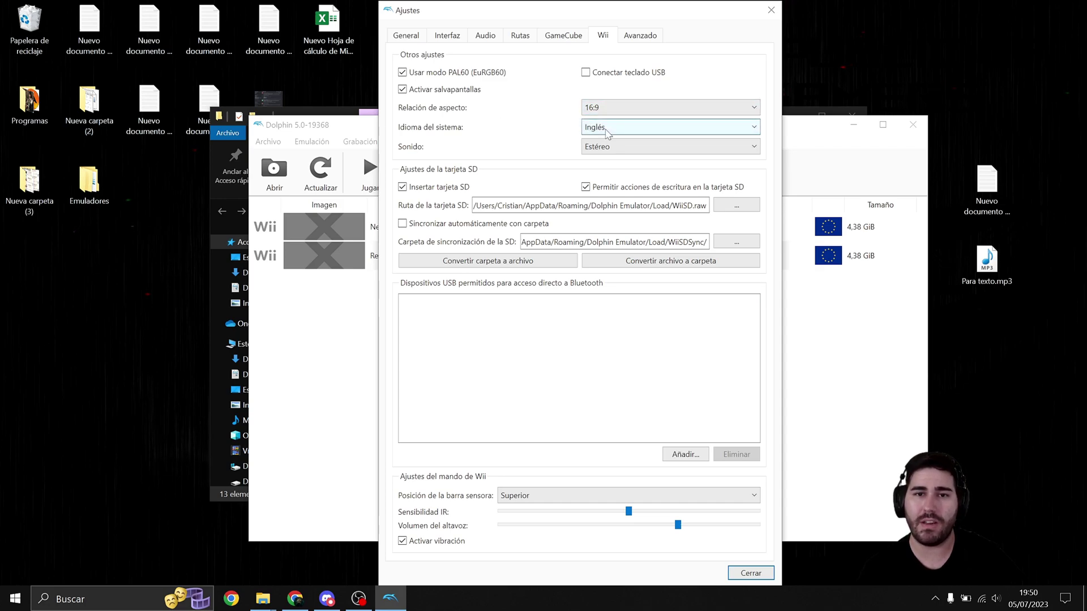
pyautogui.click(606, 130)
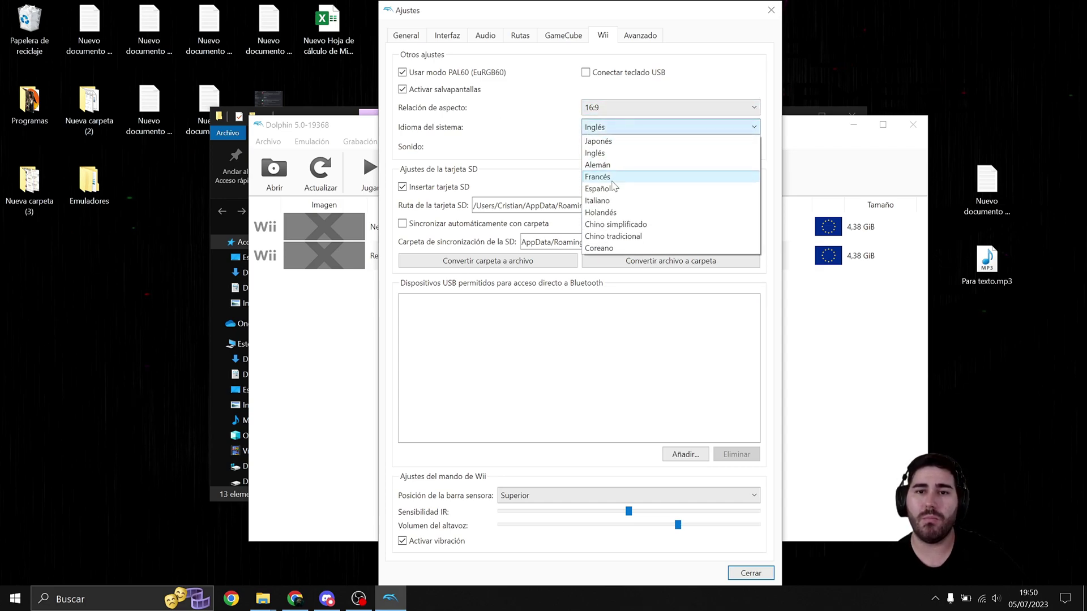
pyautogui.click(614, 185)
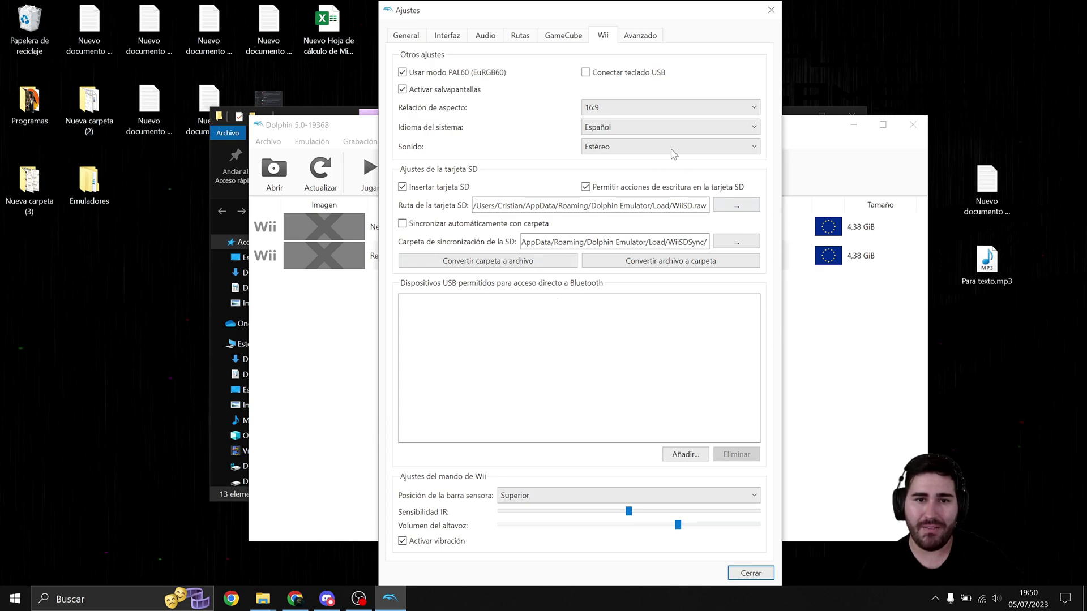
# Review the CPU emulation engine choices in the advanced settings without changing them, and close the configuration
pyautogui.click(654, 36)
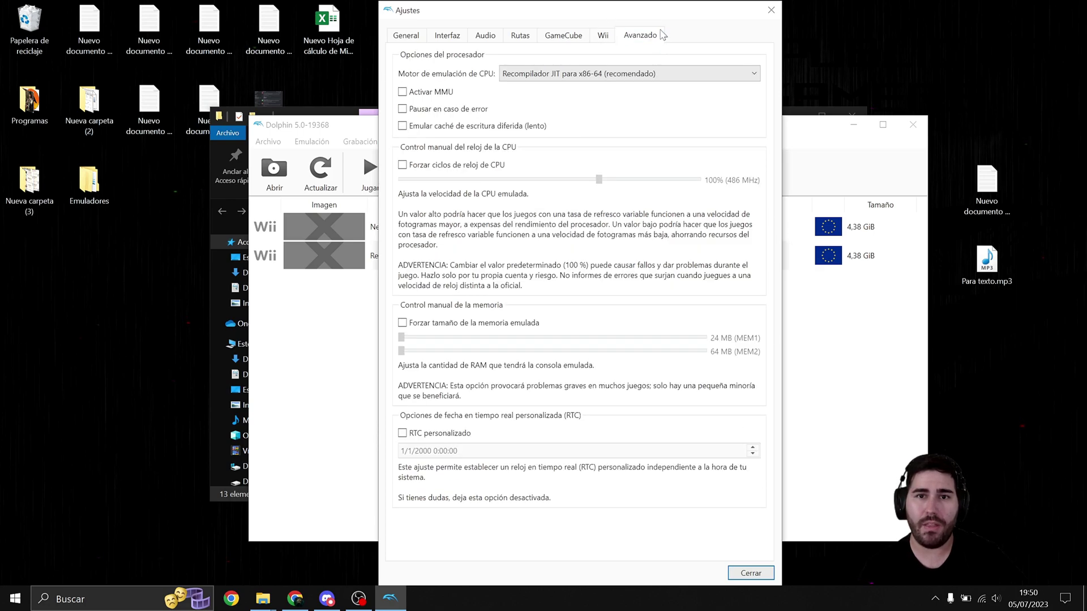
pyautogui.click(599, 74)
pyautogui.click(724, 51)
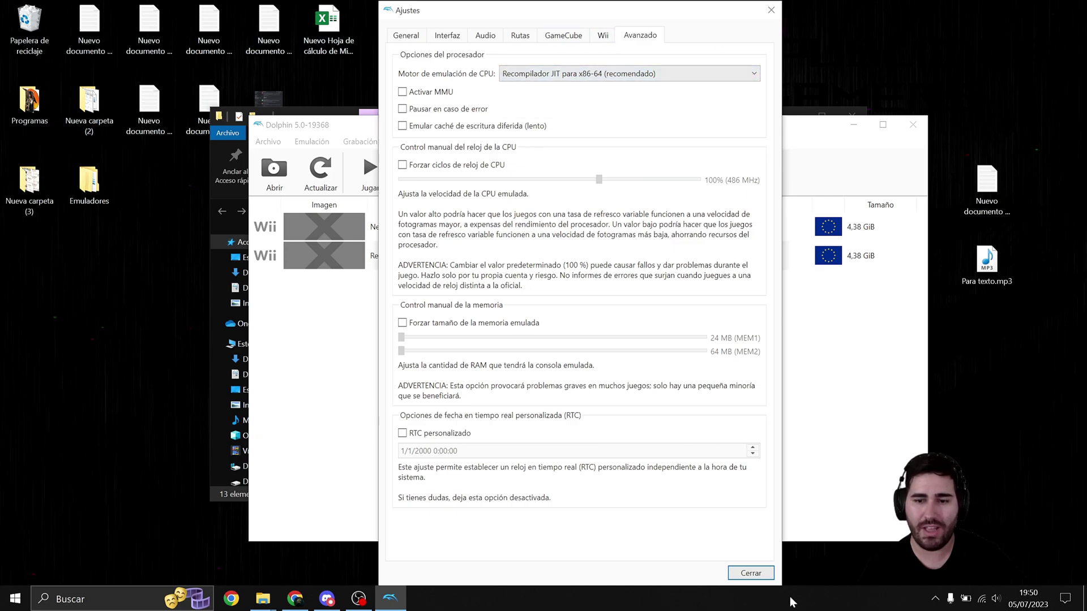
pyautogui.click(759, 574)
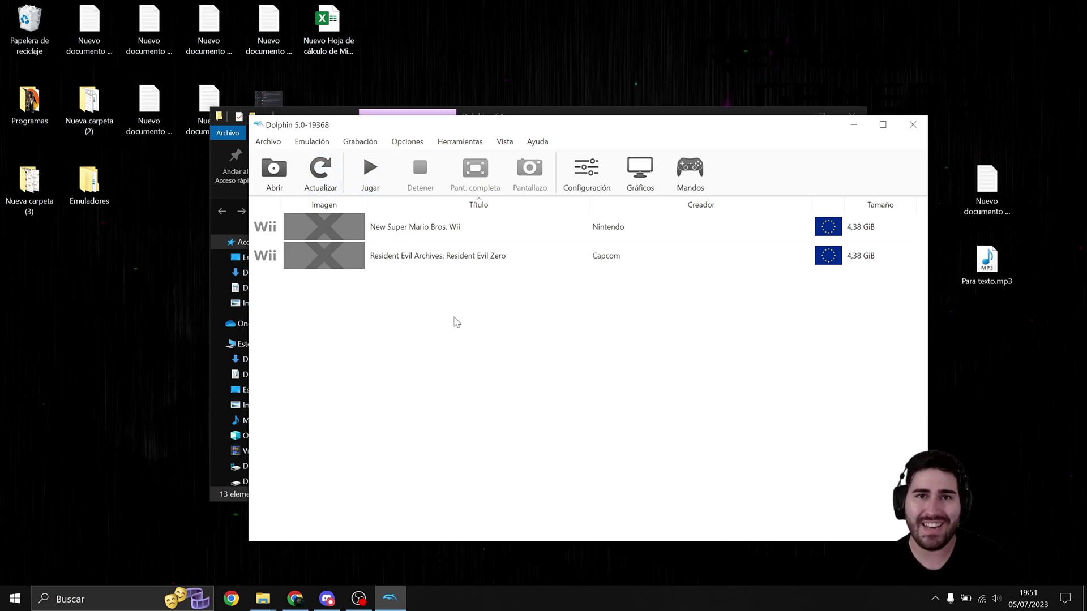
# Open the graphics settings and set the graphics engine (Motor) to Vulkan
pyautogui.click(410, 144)
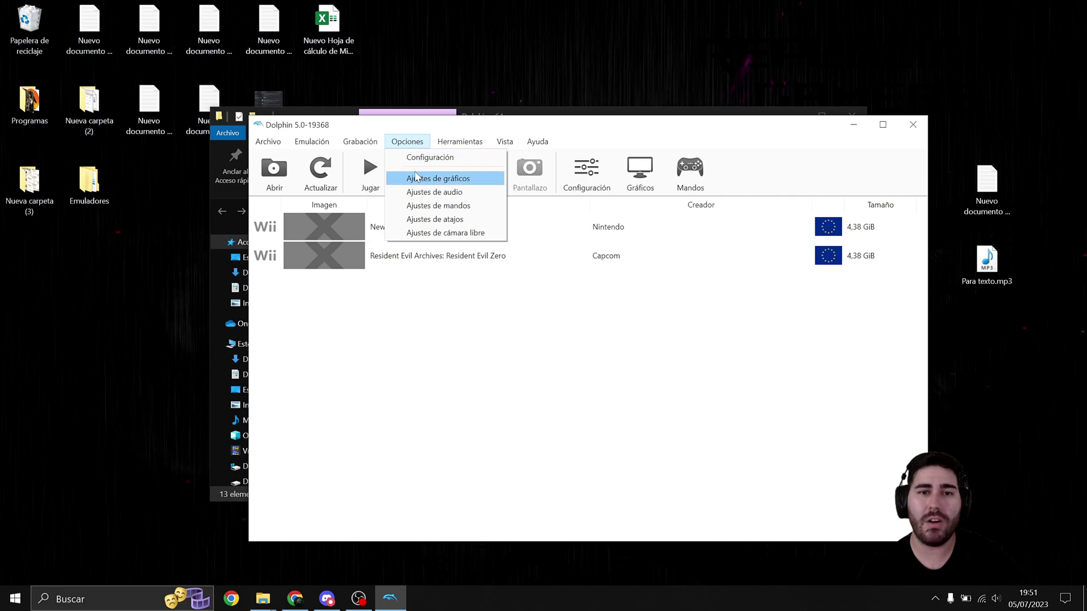
pyautogui.click(456, 180)
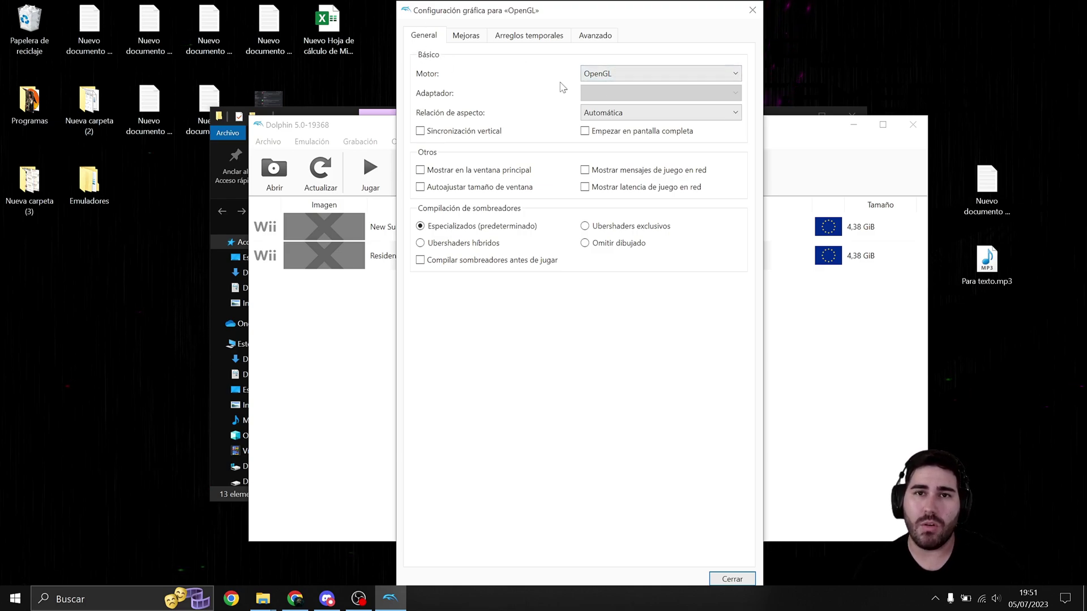
pyautogui.moveTo(636, 73)
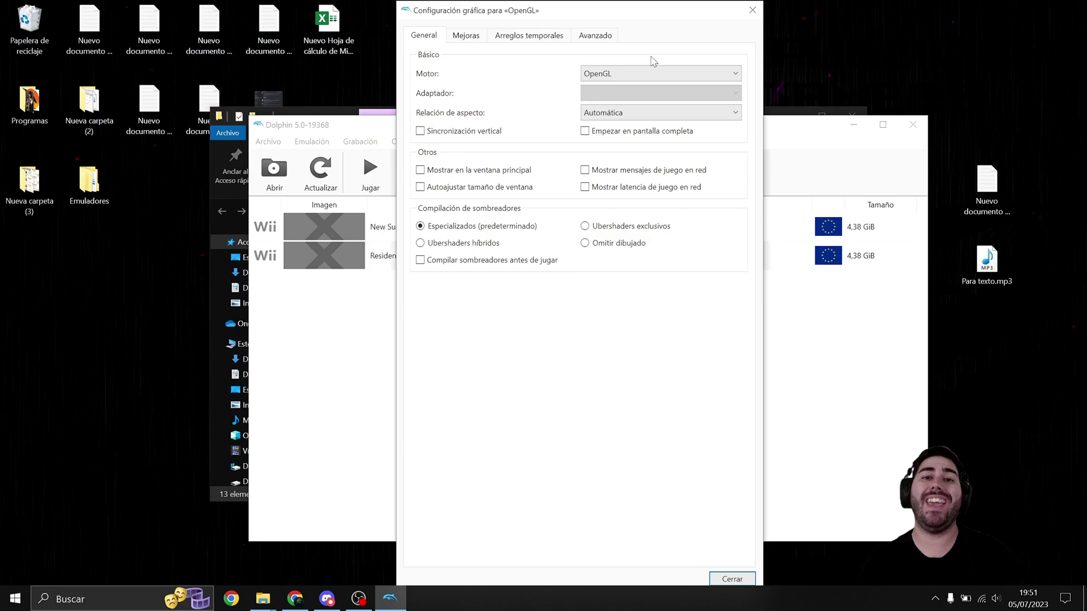
pyautogui.click(639, 73)
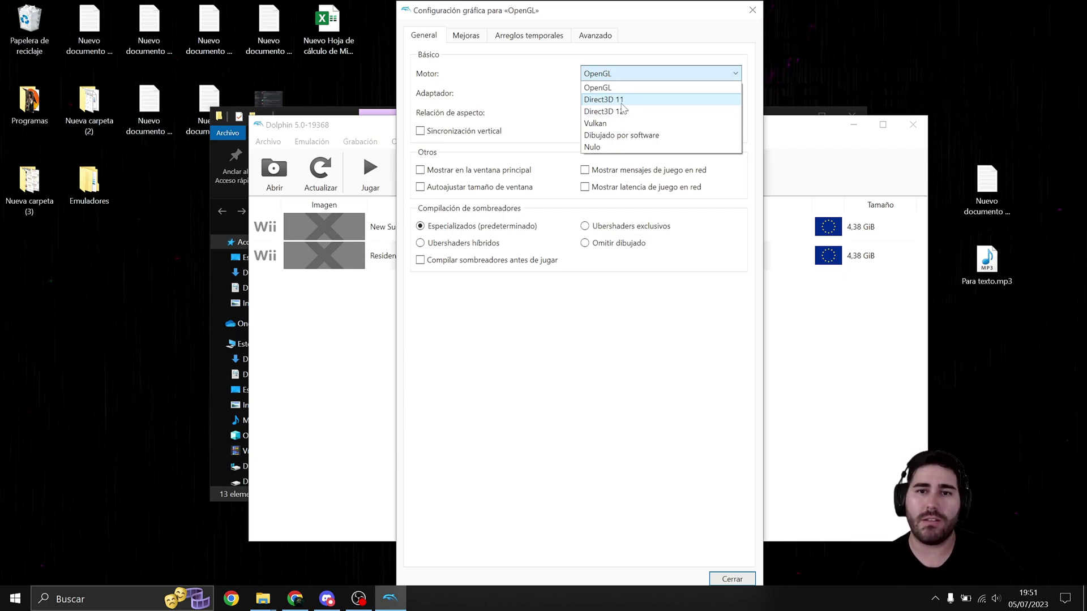
pyautogui.click(604, 125)
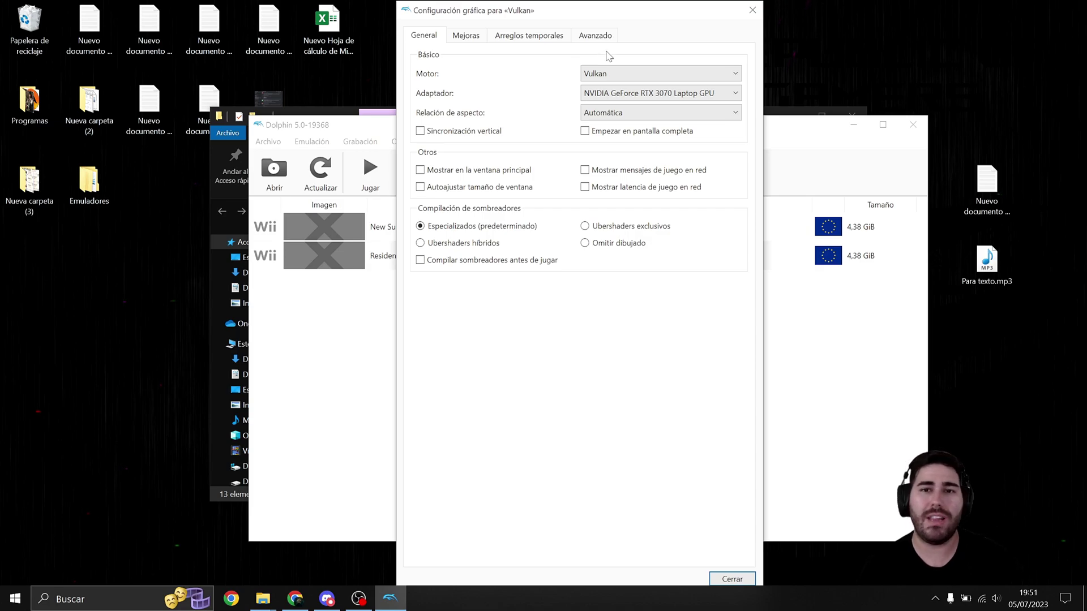
pyautogui.click(603, 77)
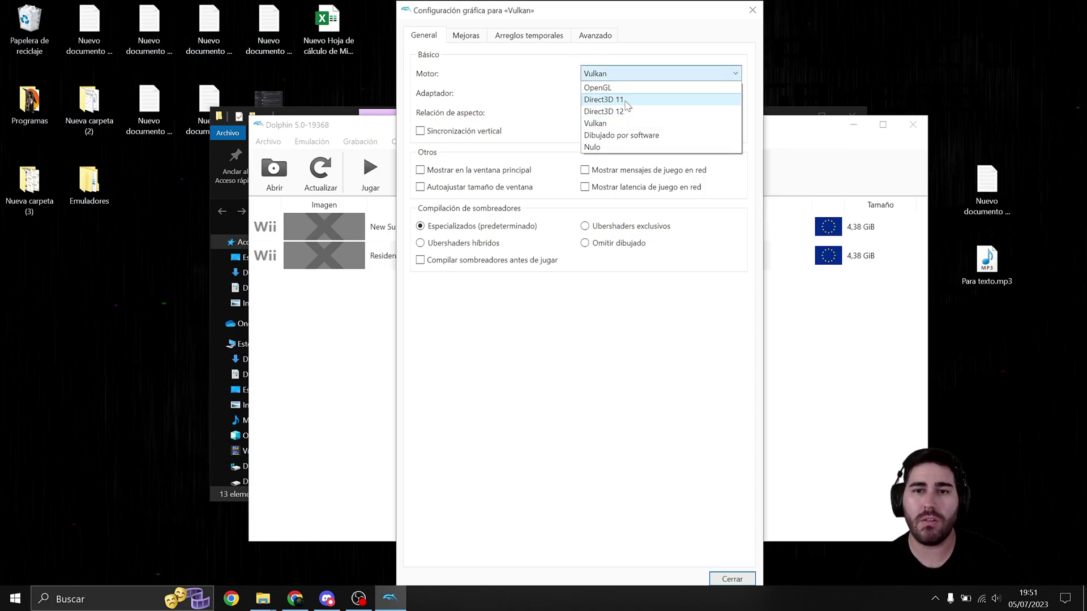
pyautogui.click(613, 123)
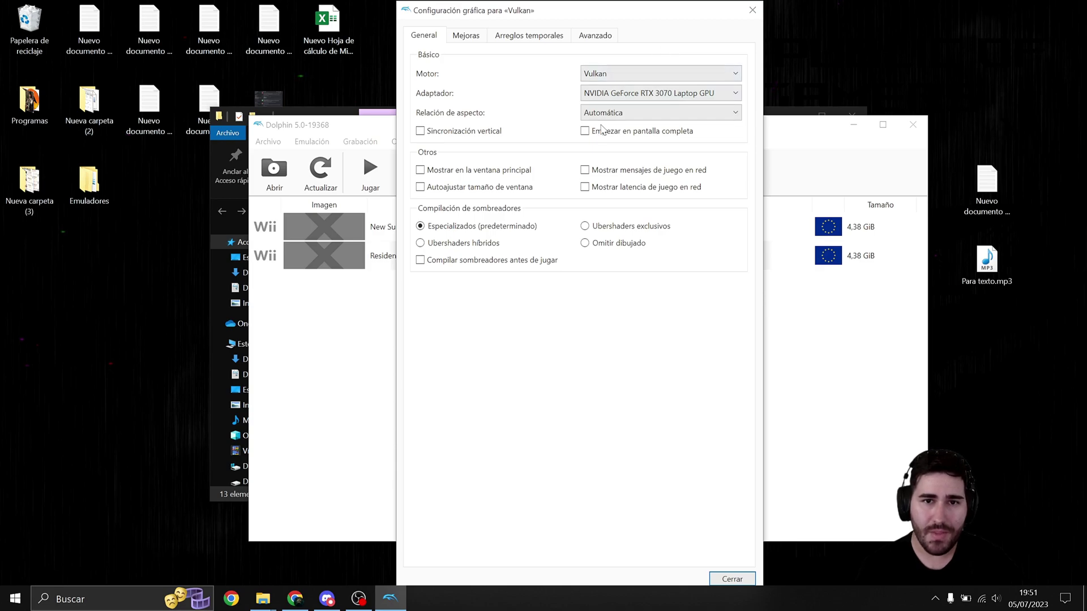
# Check the graphics aspect ratio choices, keeping Automática, and switch Sincronización vertical on and back off
pyautogui.click(613, 115)
pyautogui.click(625, 120)
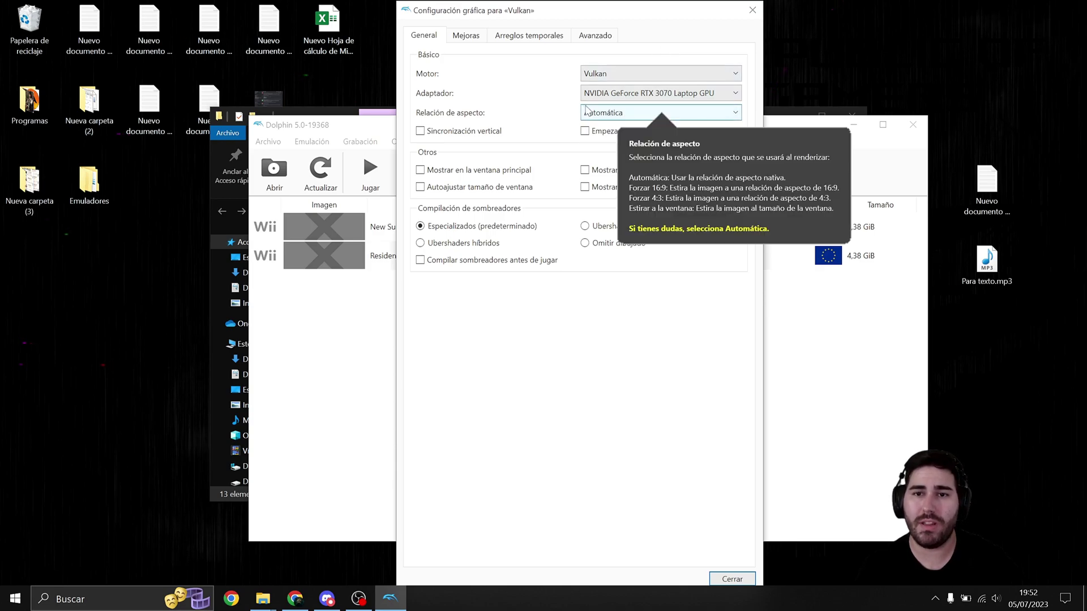
pyautogui.click(429, 134)
pyautogui.click(430, 136)
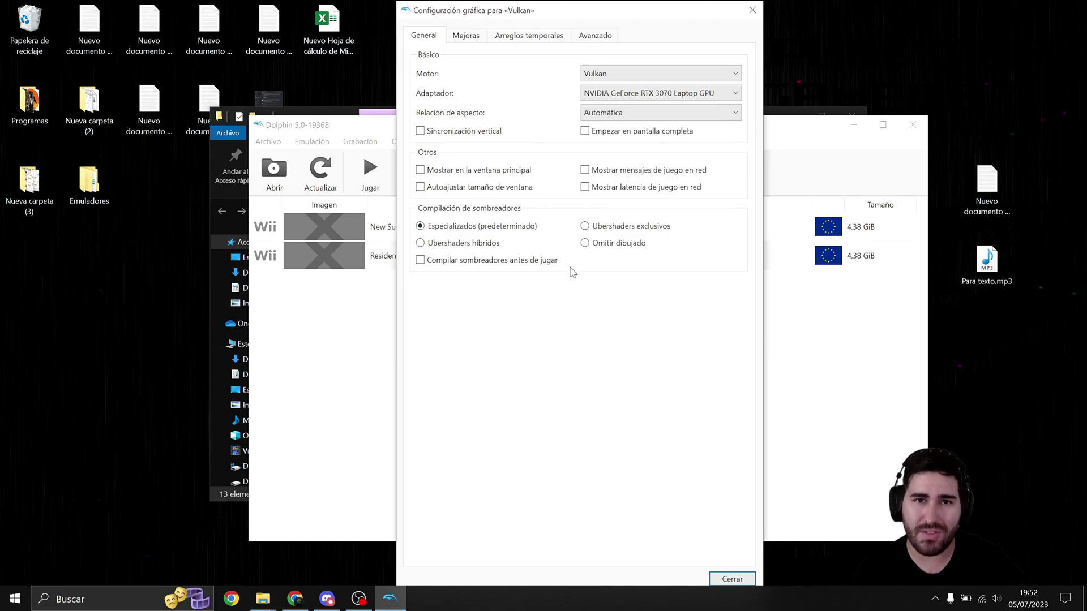
# In the graphics enhancements, set the internal resolution to Nativa x3 (1920x1584) a 1080p
pyautogui.click(465, 35)
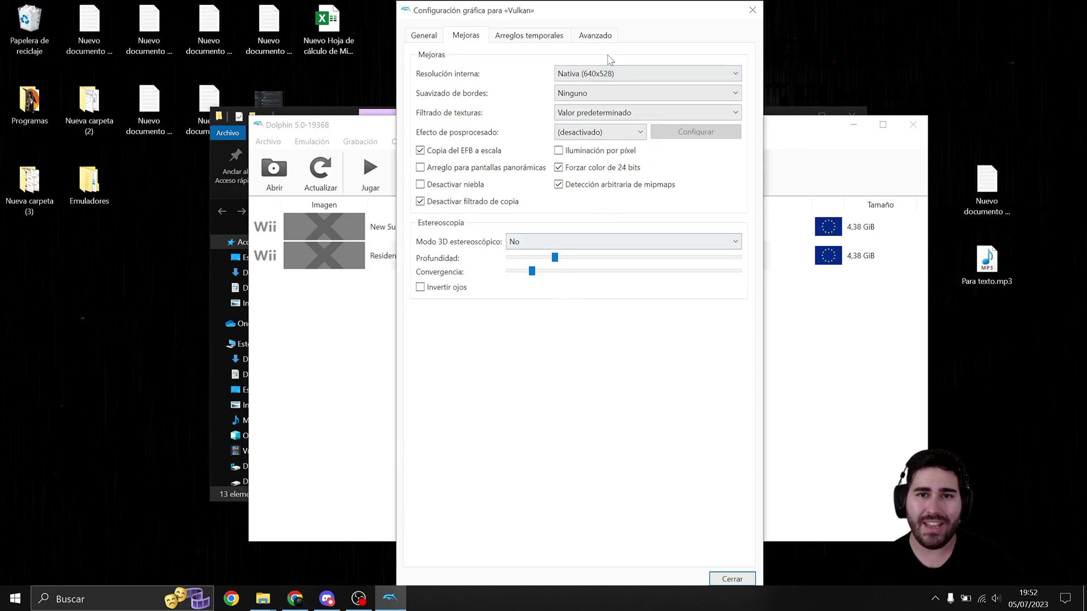
pyautogui.click(678, 75)
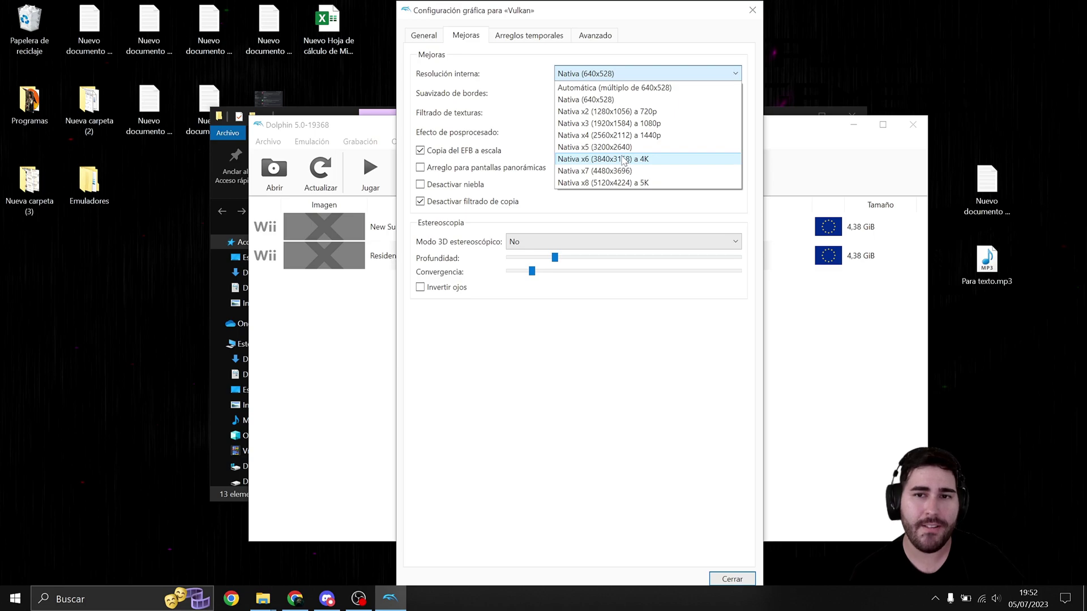
pyautogui.click(633, 123)
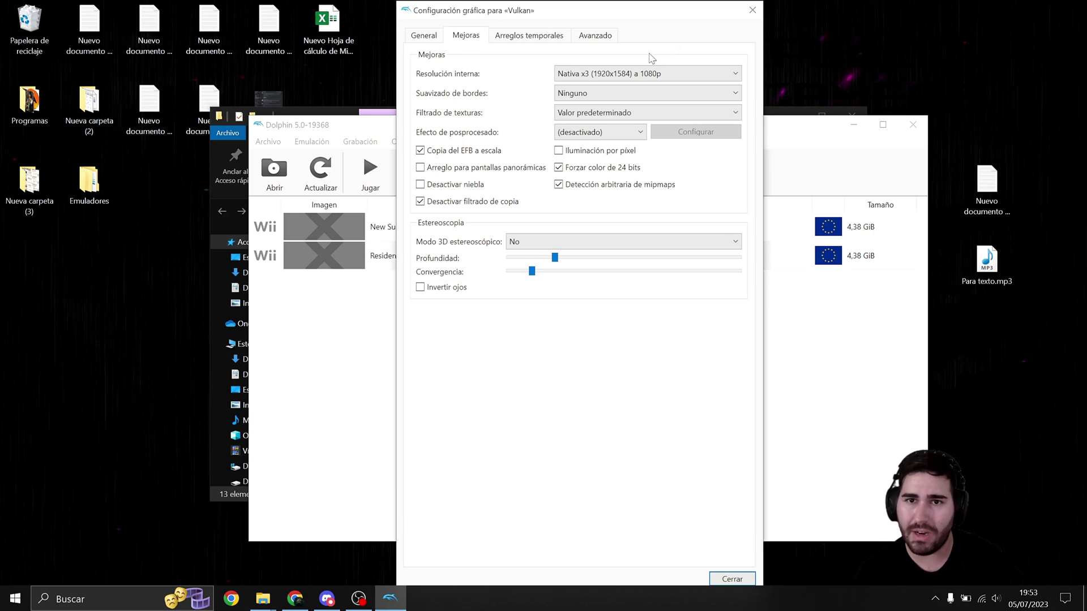
# Try the lower internal resolutions Nativa x2 (1280x1056) a 720p and Nativa (640x528), and read the setting's description
pyautogui.click(639, 73)
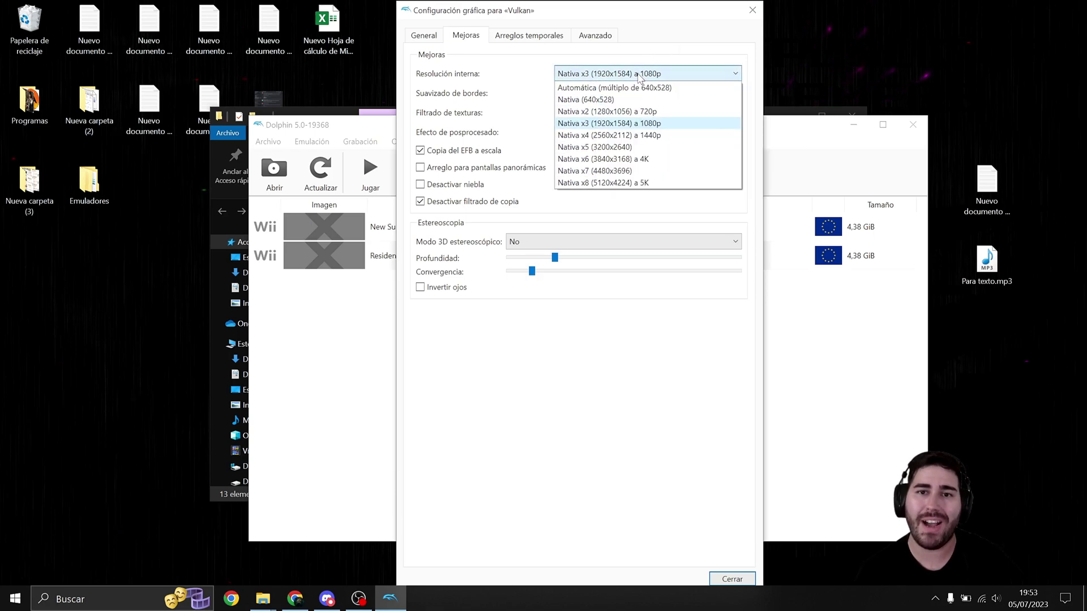
pyautogui.click(625, 112)
pyautogui.click(622, 78)
pyautogui.scroll(3, 623, 83)
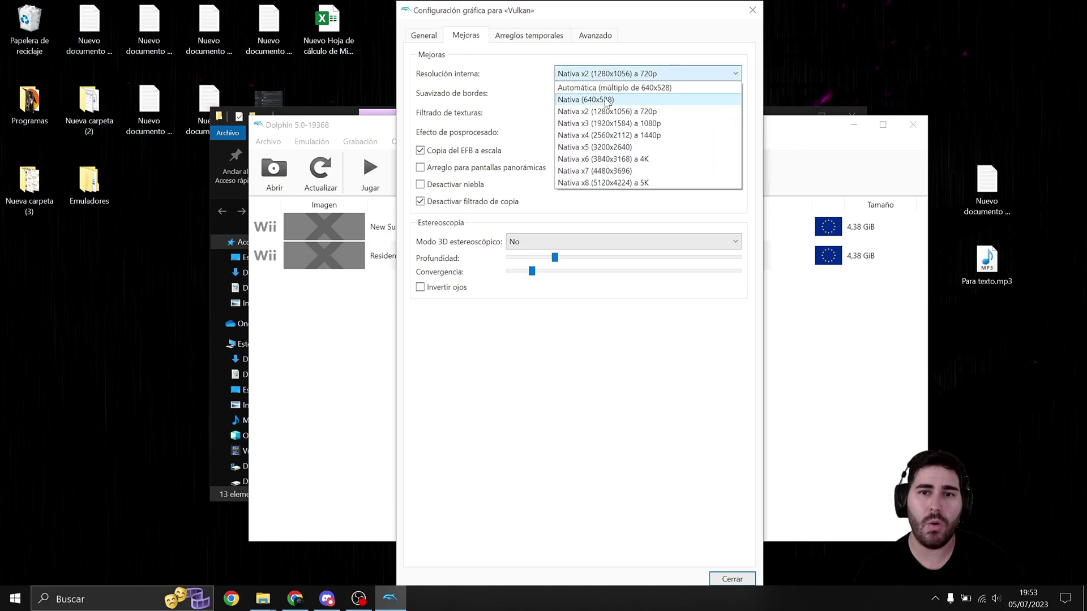
pyautogui.click(638, 84)
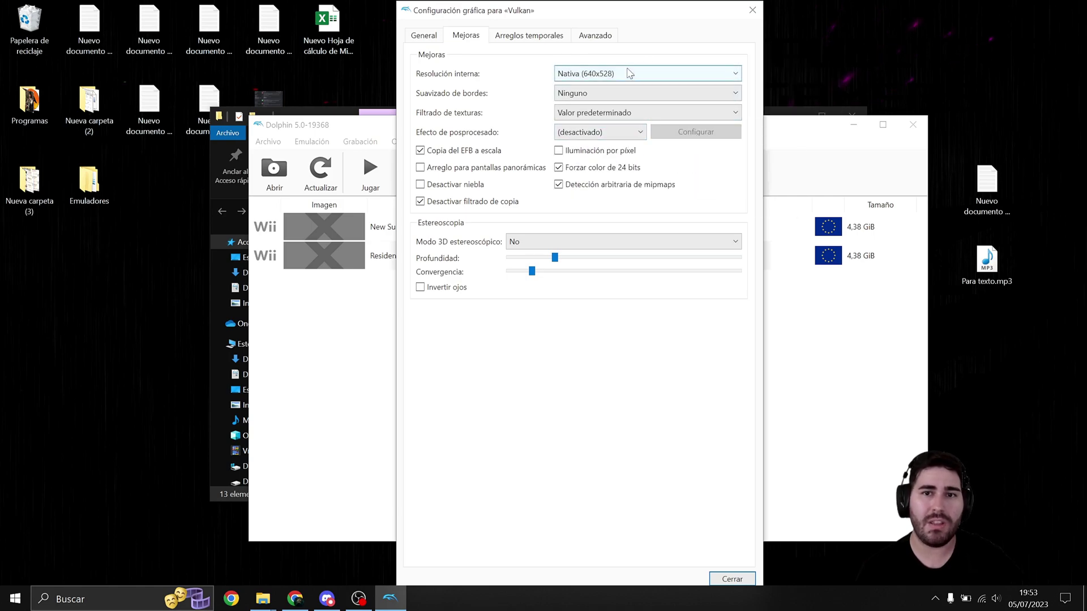
pyautogui.moveTo(643, 80)
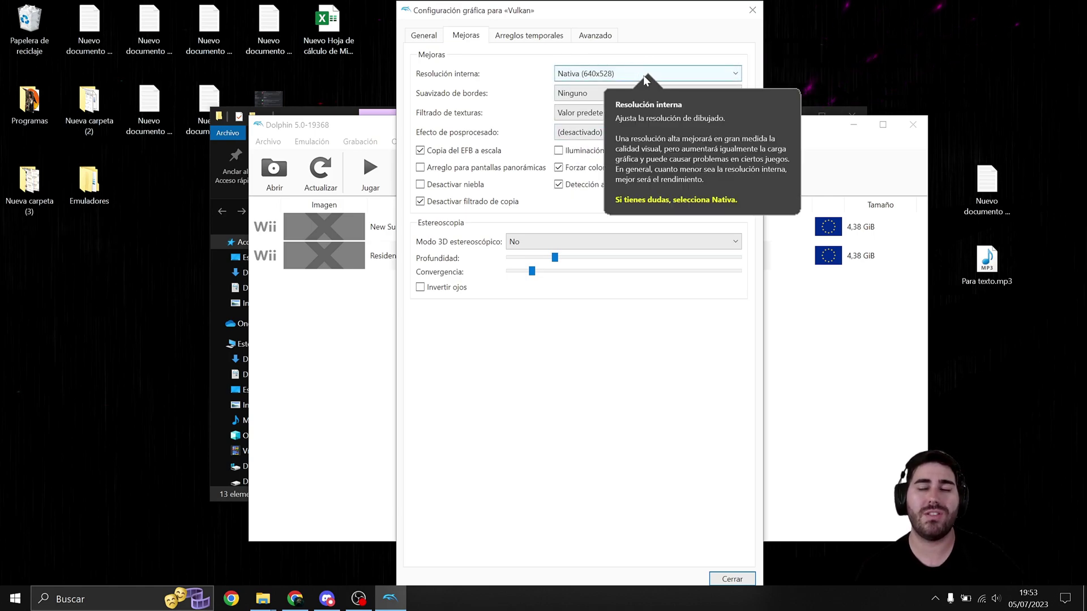
# Return the internal resolution to Nativa x3 (1920x1584) a 1080p and check the higher choices without changing it
pyautogui.click(611, 79)
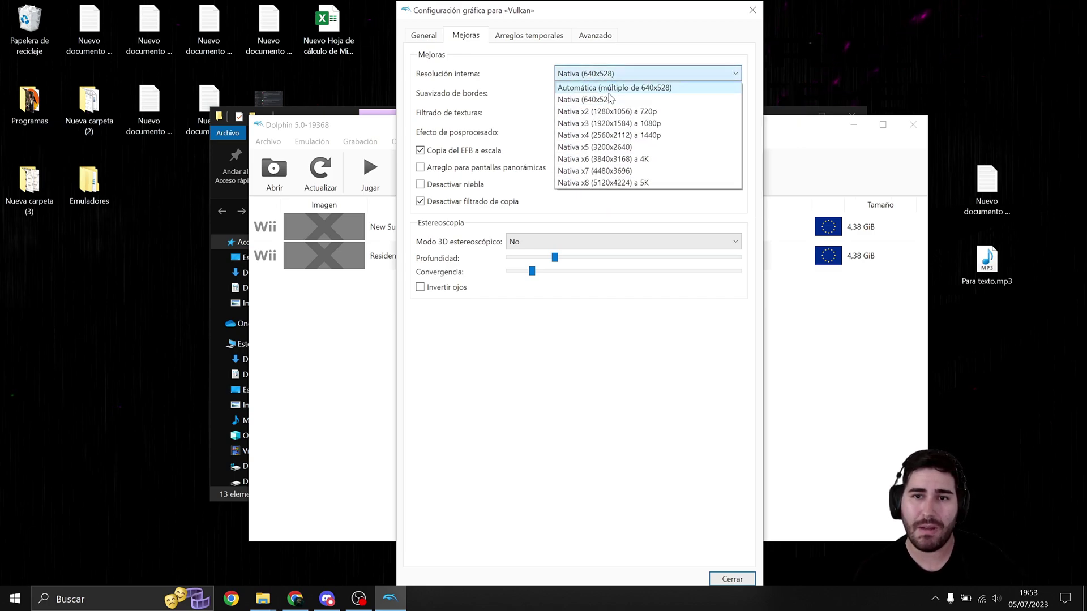
pyautogui.click(627, 123)
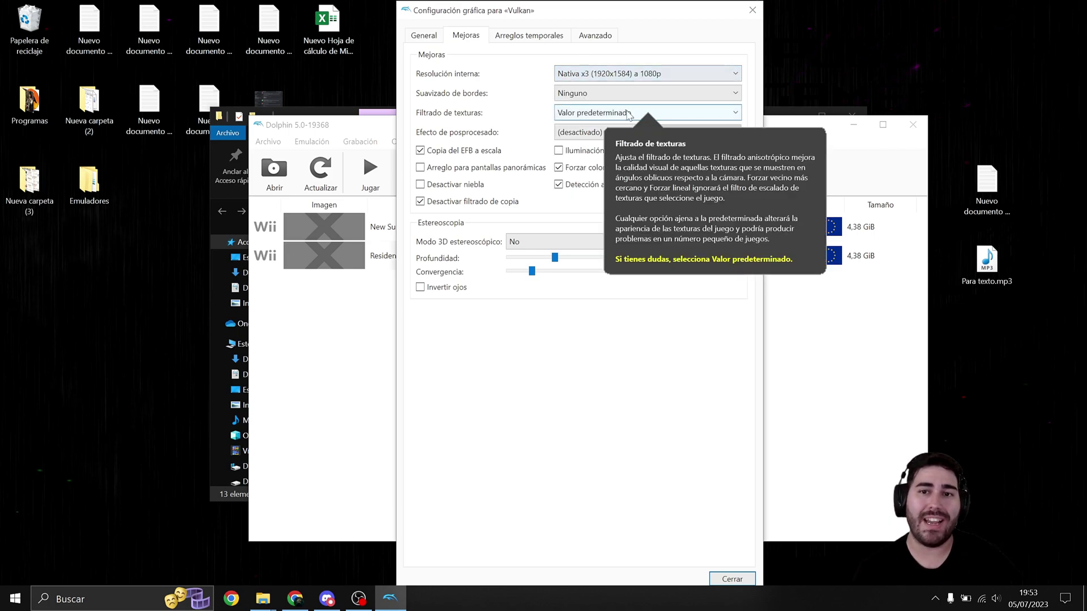
pyautogui.click(666, 70)
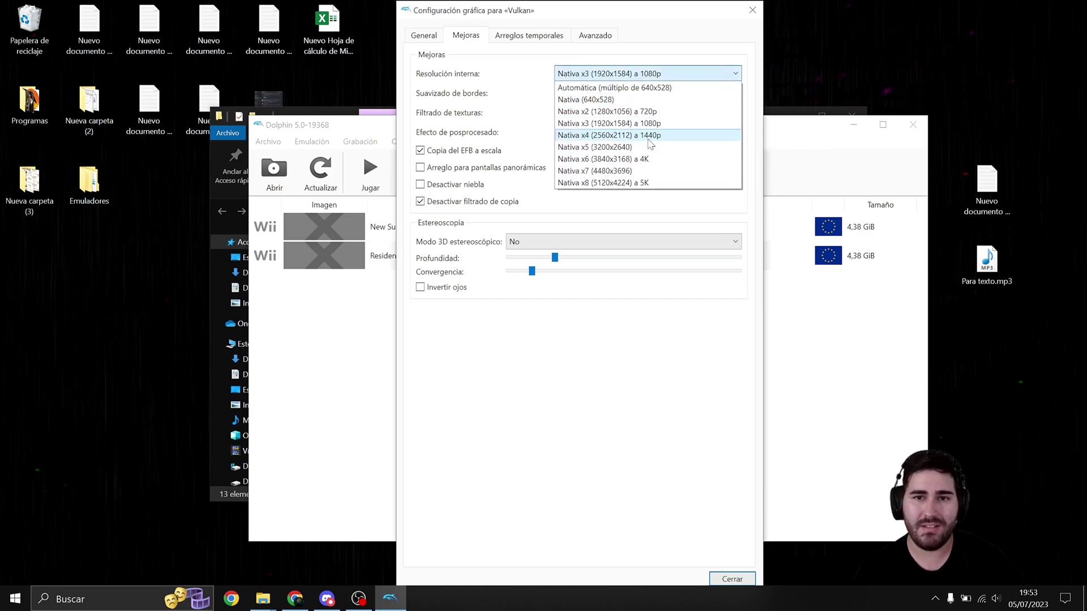
pyautogui.click(692, 61)
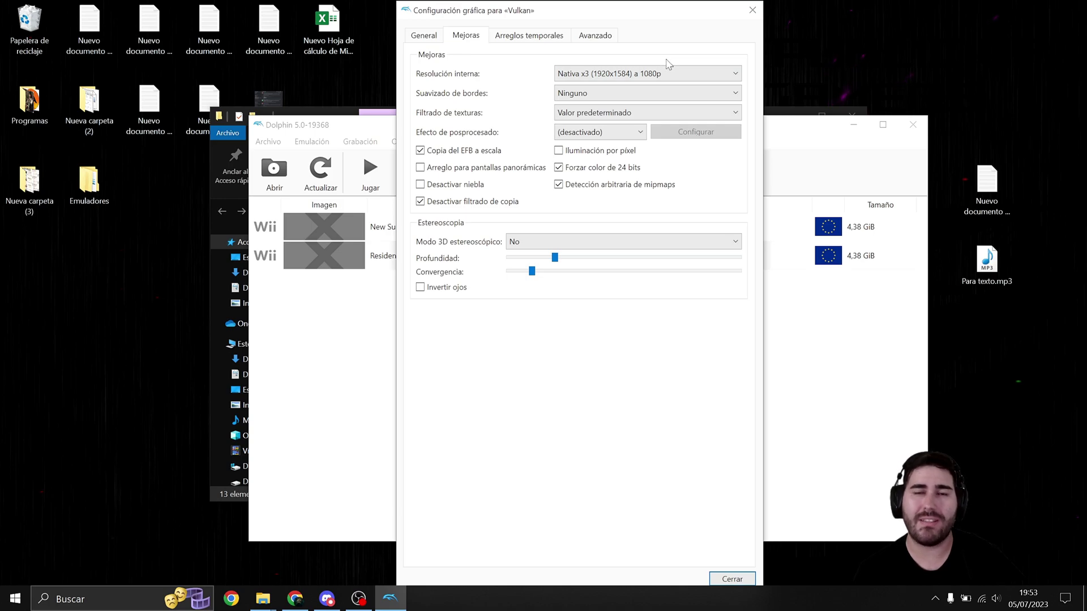
# Try edge smoothing (Suavizado de bordes) at 2x MSAA and return it to Ninguno
pyautogui.click(599, 94)
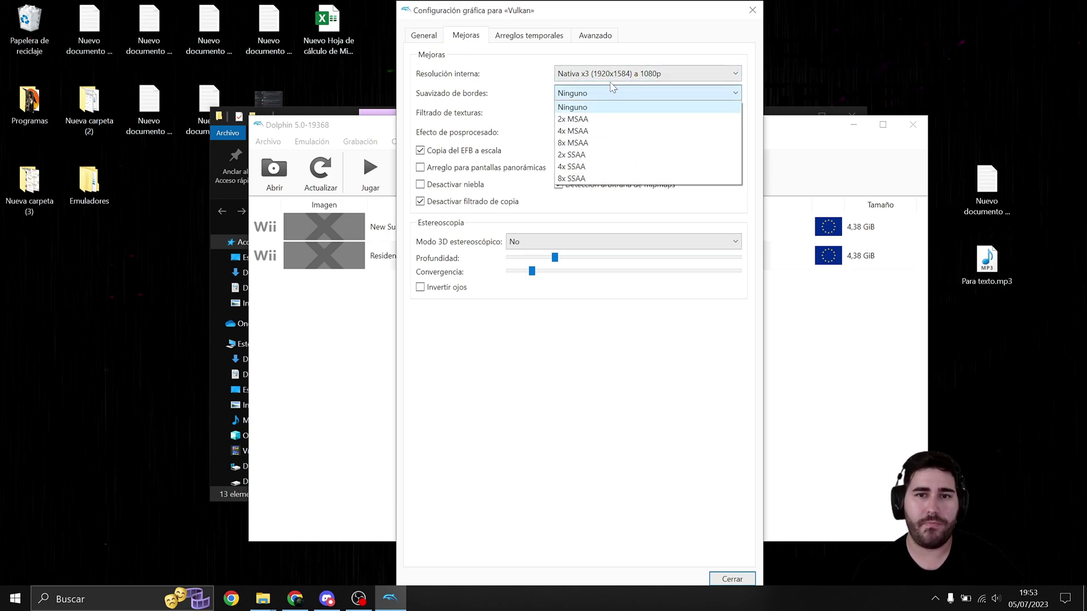
pyautogui.click(583, 120)
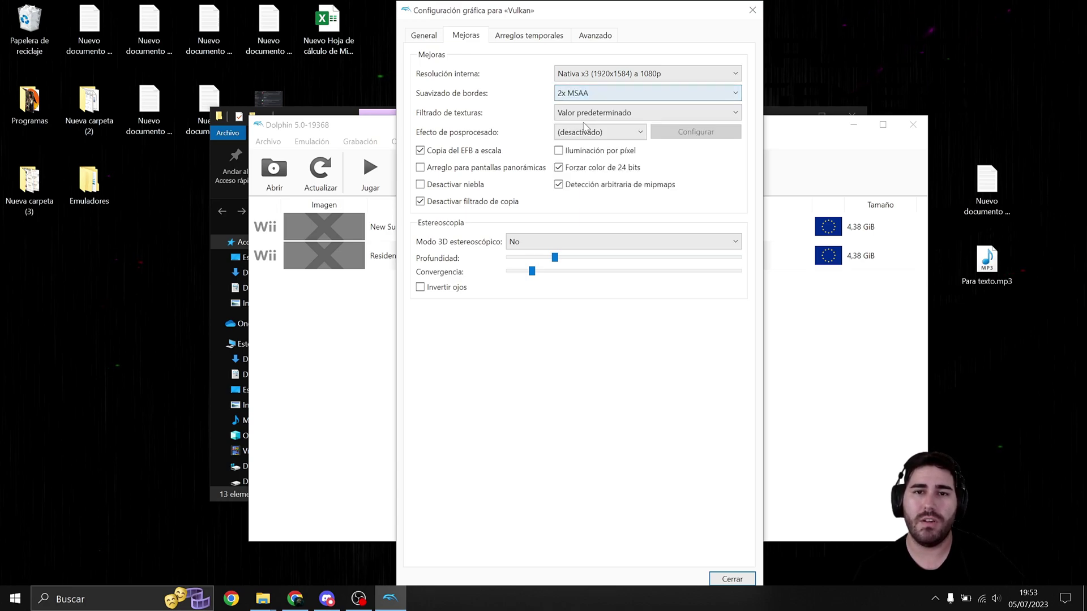
pyautogui.click(593, 95)
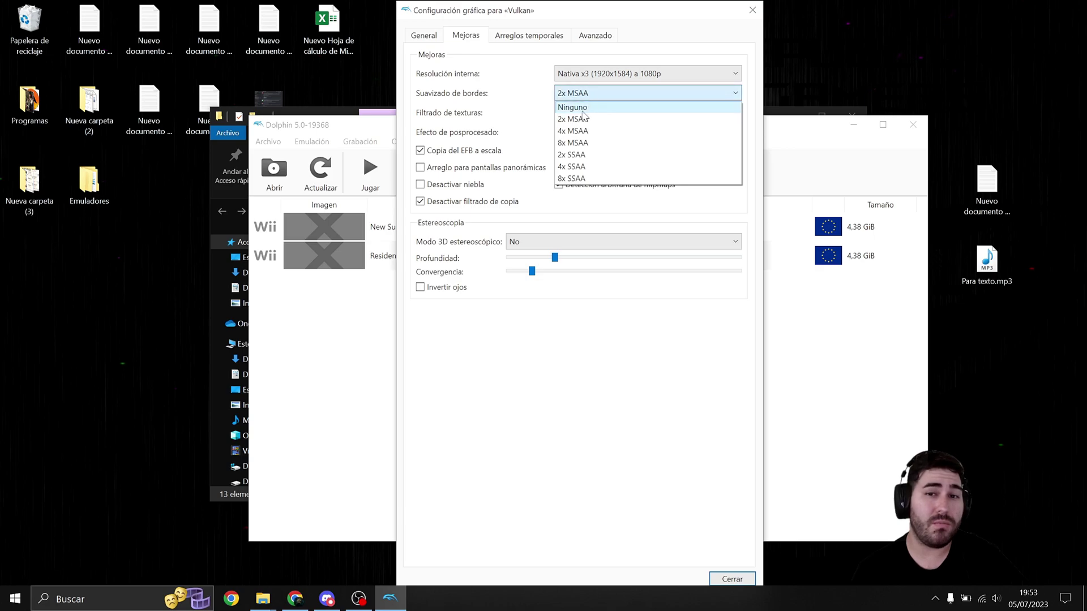
pyautogui.click(584, 111)
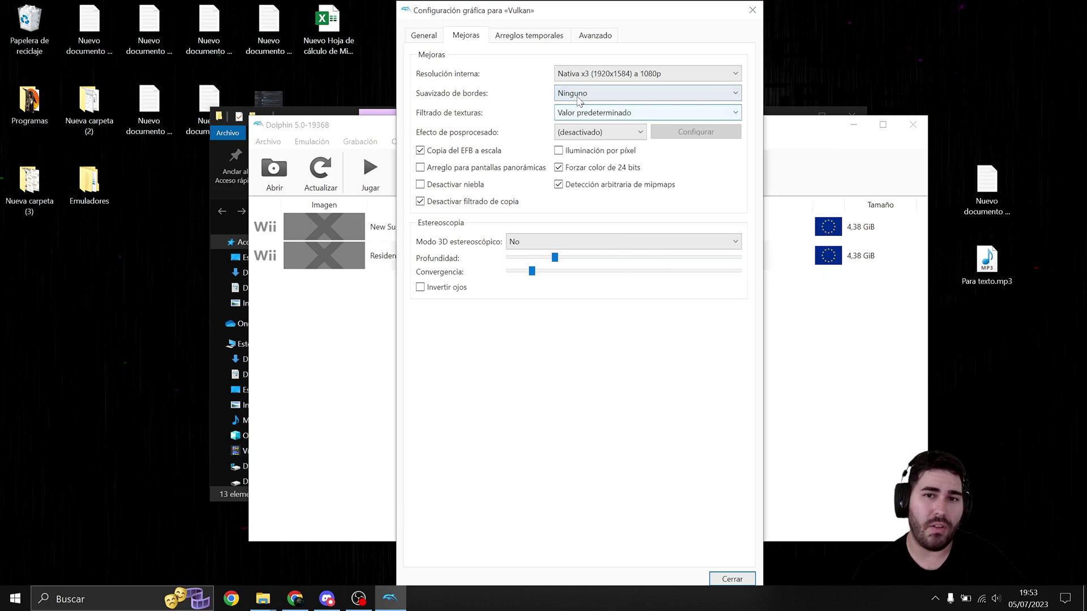
# Raise edge smoothing (Suavizado de bordes) to 4x MSAA and finally to 8x MSAA
pyautogui.click(596, 93)
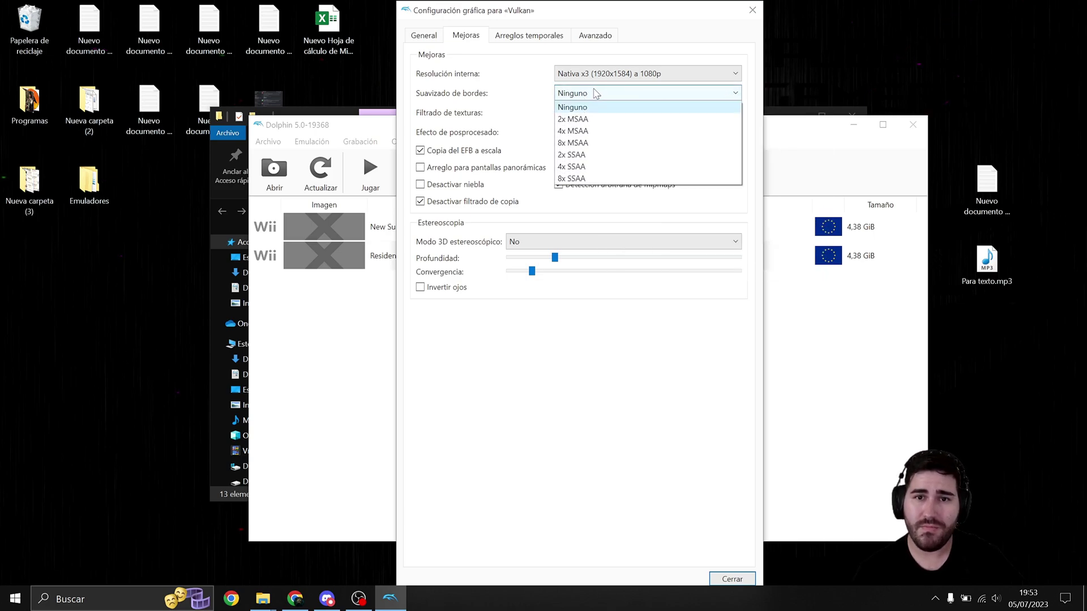
pyautogui.click(575, 132)
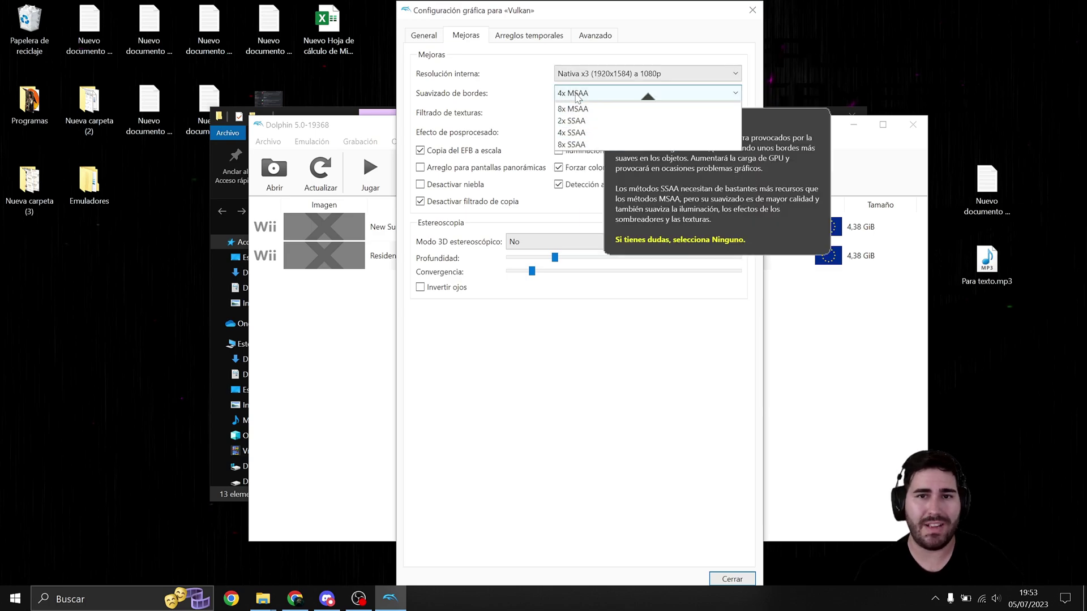
pyautogui.click(574, 94)
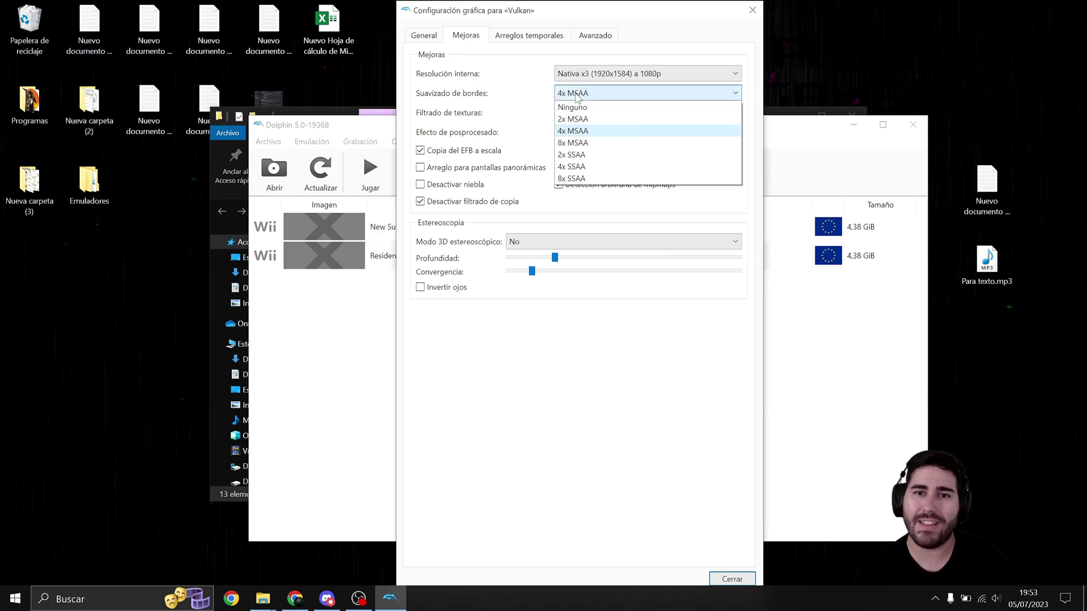
pyautogui.click(575, 143)
pyautogui.click(585, 92)
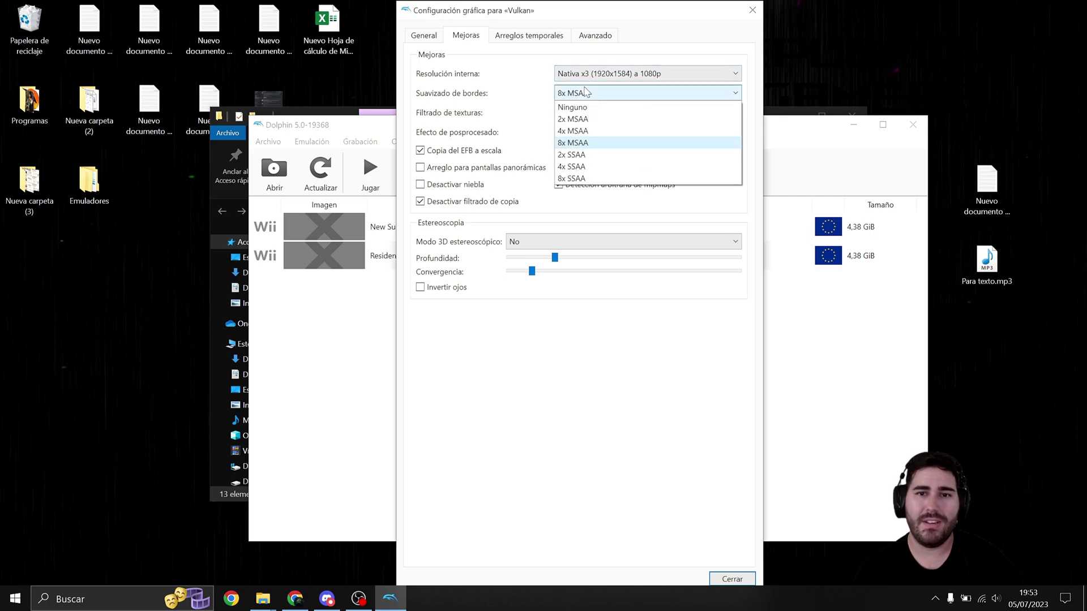
pyautogui.click(645, 61)
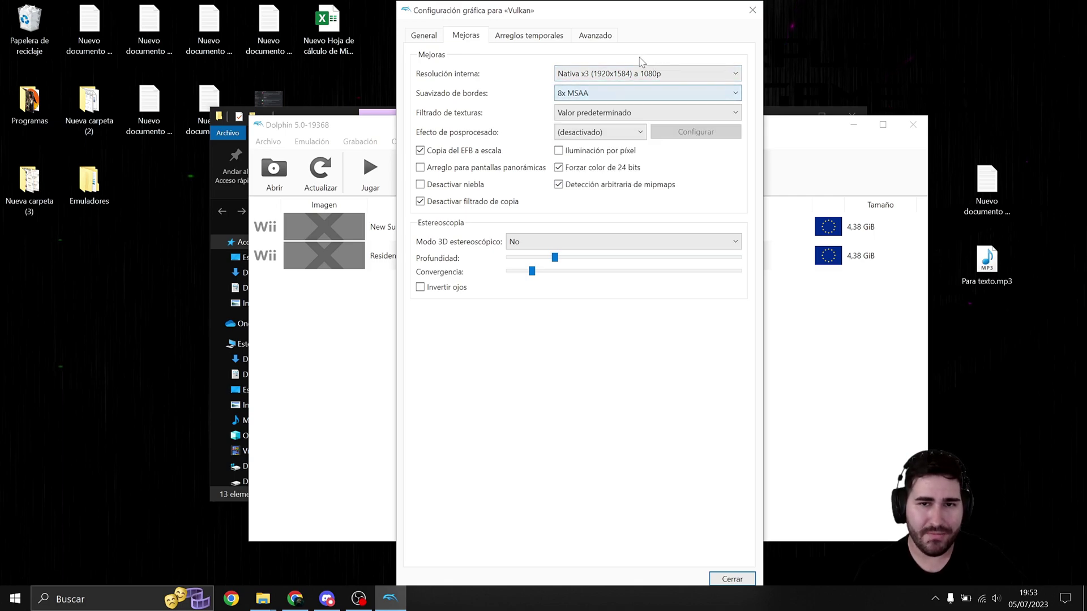
# Raise texture filtering (Filtrado de texturas) through Anisotrópico x2 and x4 to Anisotrópico x8
pyautogui.click(582, 117)
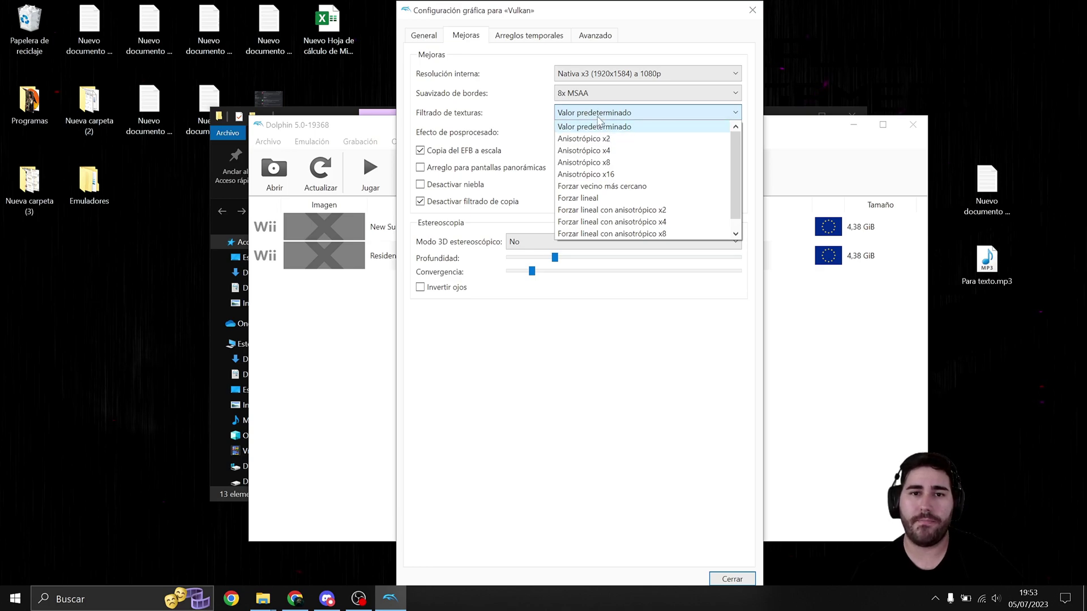
pyautogui.click(589, 115)
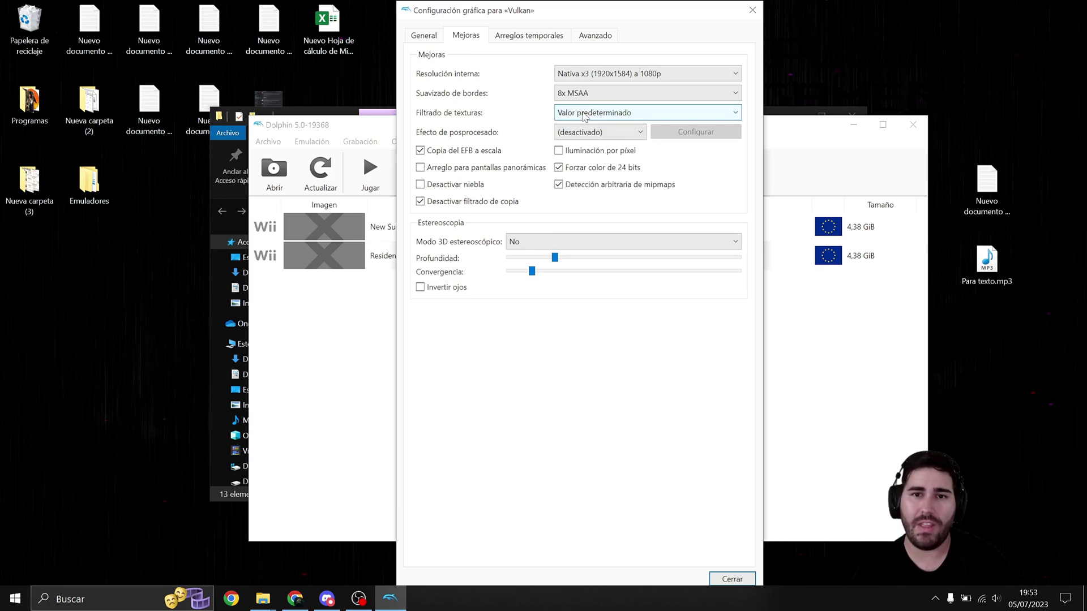
pyautogui.click(616, 115)
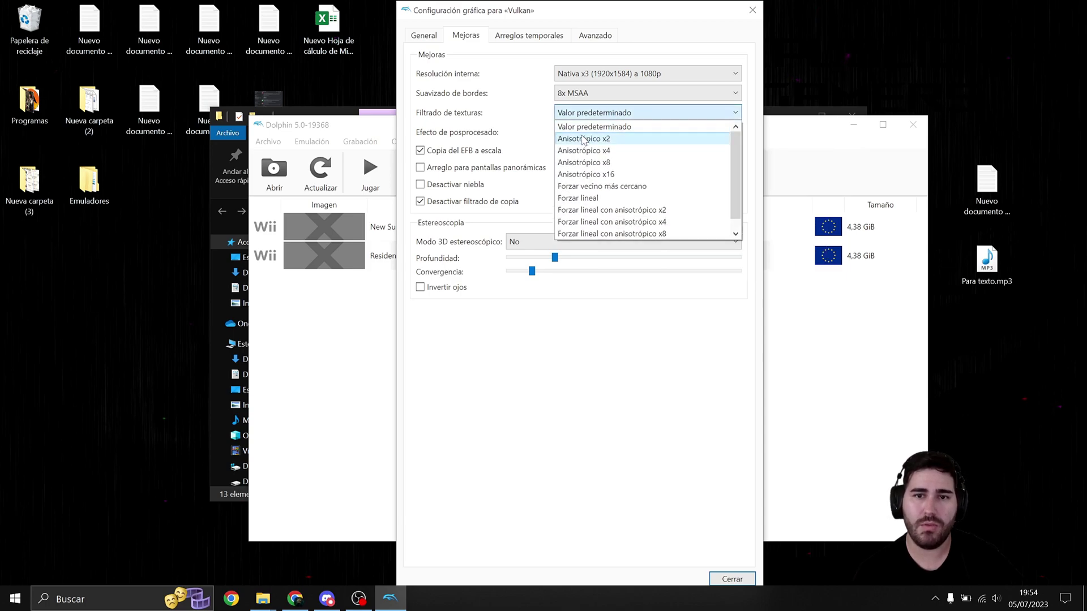
pyautogui.click(586, 138)
pyautogui.click(607, 116)
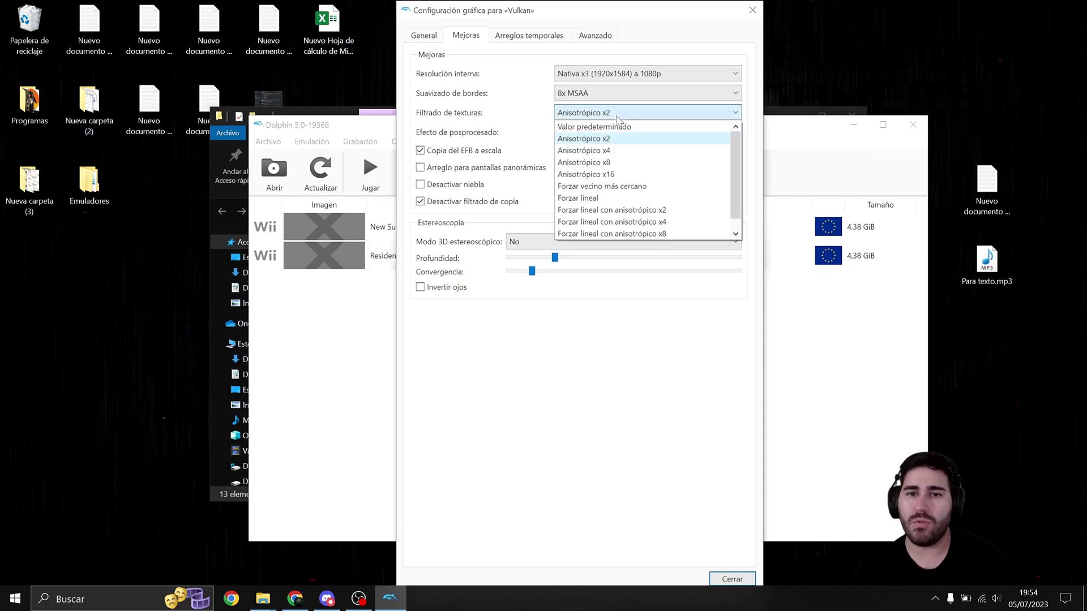
pyautogui.click(616, 152)
pyautogui.click(618, 113)
pyautogui.click(611, 163)
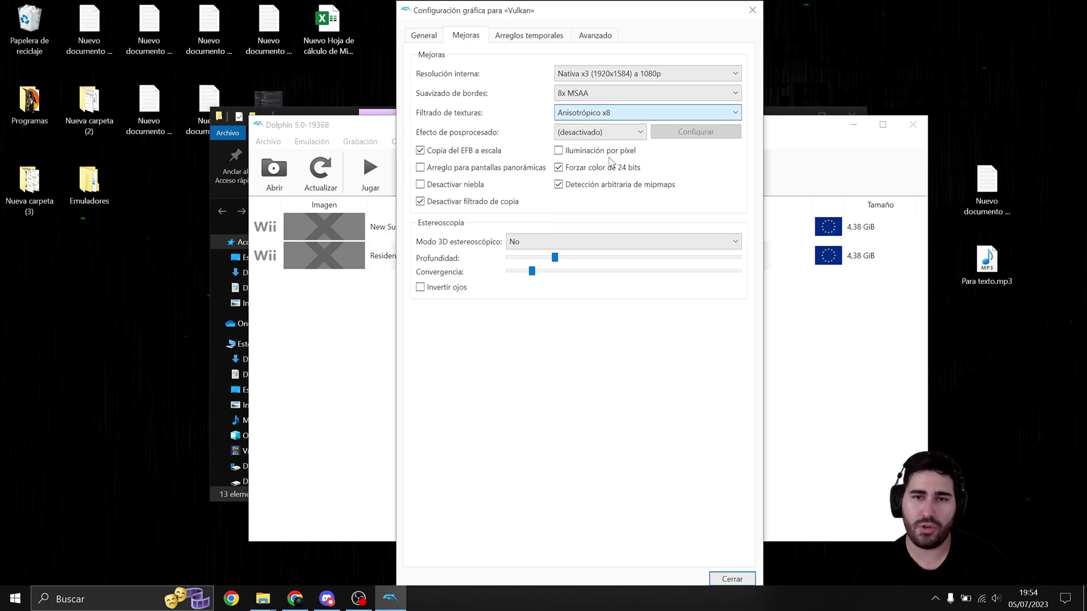
# Try texture filtering at Anisotrópico x16, review the forced linear choices, and return it to Anisotrópico x8
pyautogui.click(610, 116)
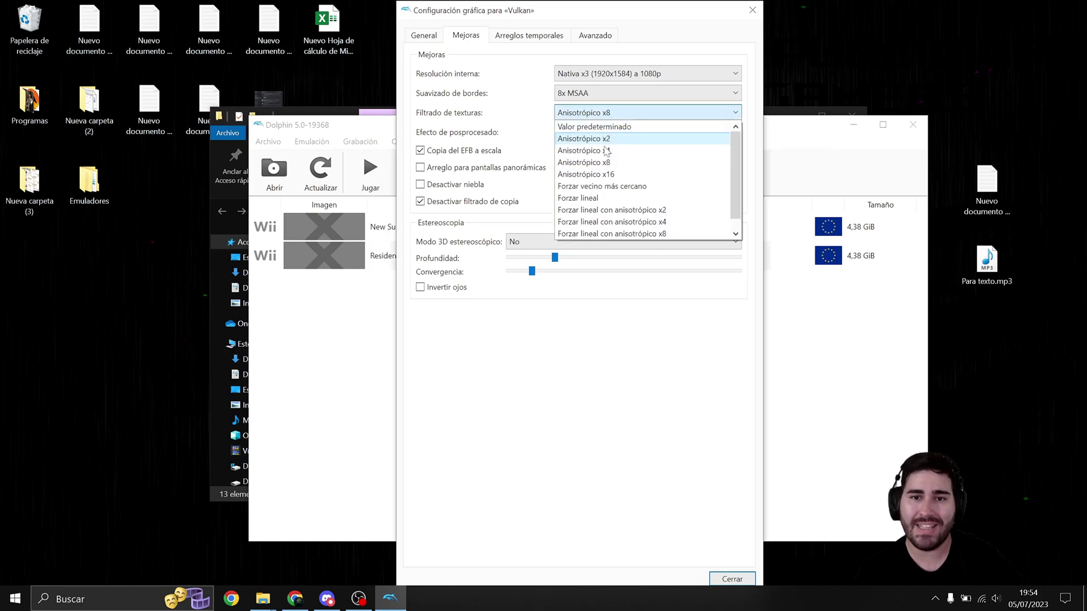
pyautogui.click(605, 174)
pyautogui.click(618, 114)
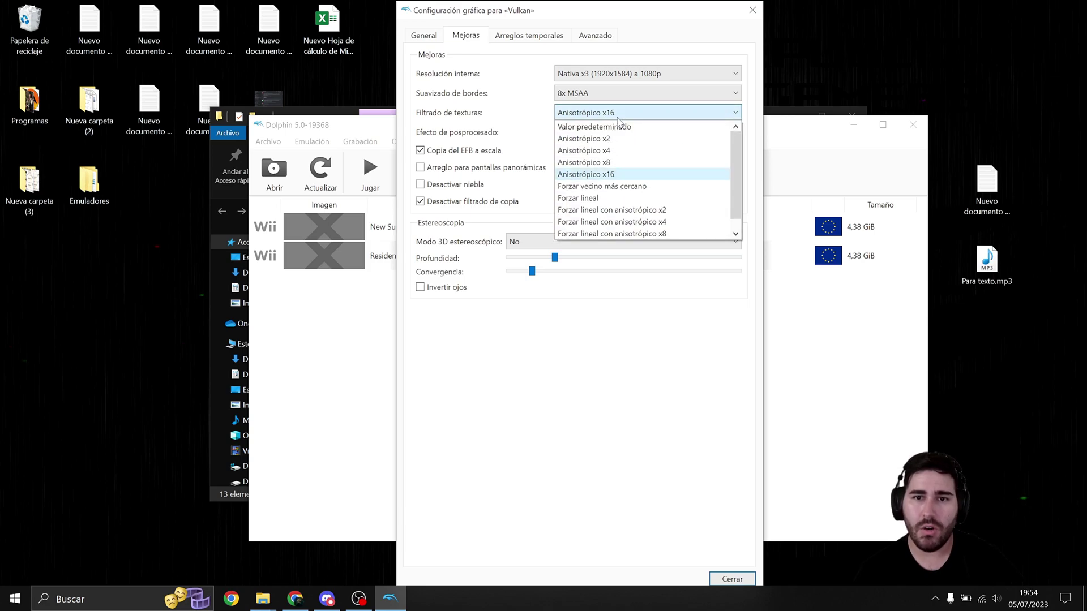
pyautogui.scroll(-1, 609, 179)
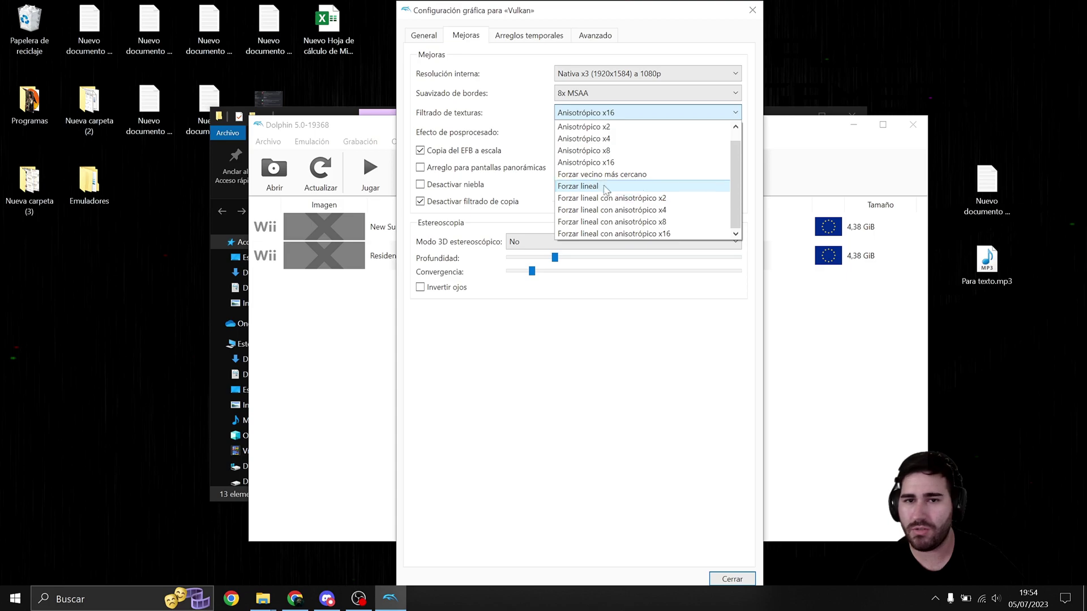
pyautogui.scroll(1, 605, 198)
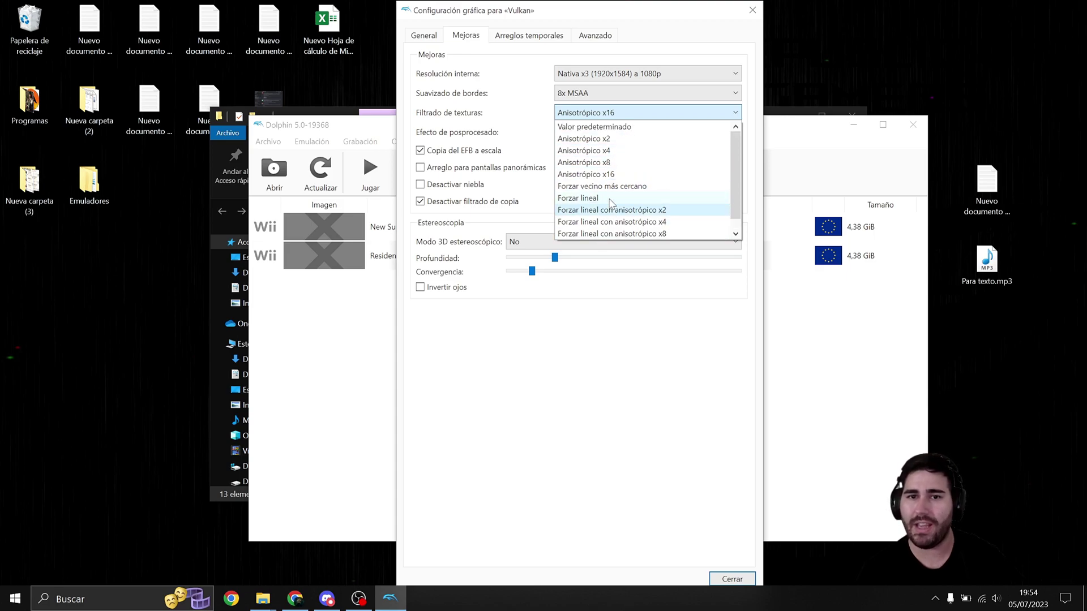
pyautogui.click(589, 163)
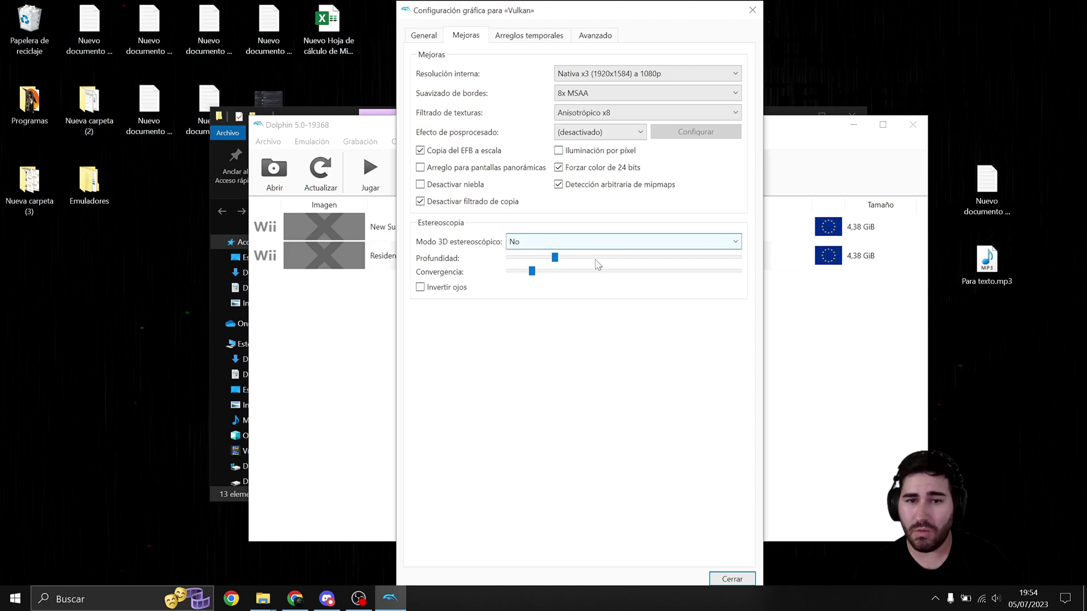
# Look over the Arreglos temporales settings, enable Mostrar FPS in the advanced graphics settings, and close the graphics configuration
pyautogui.click(528, 36)
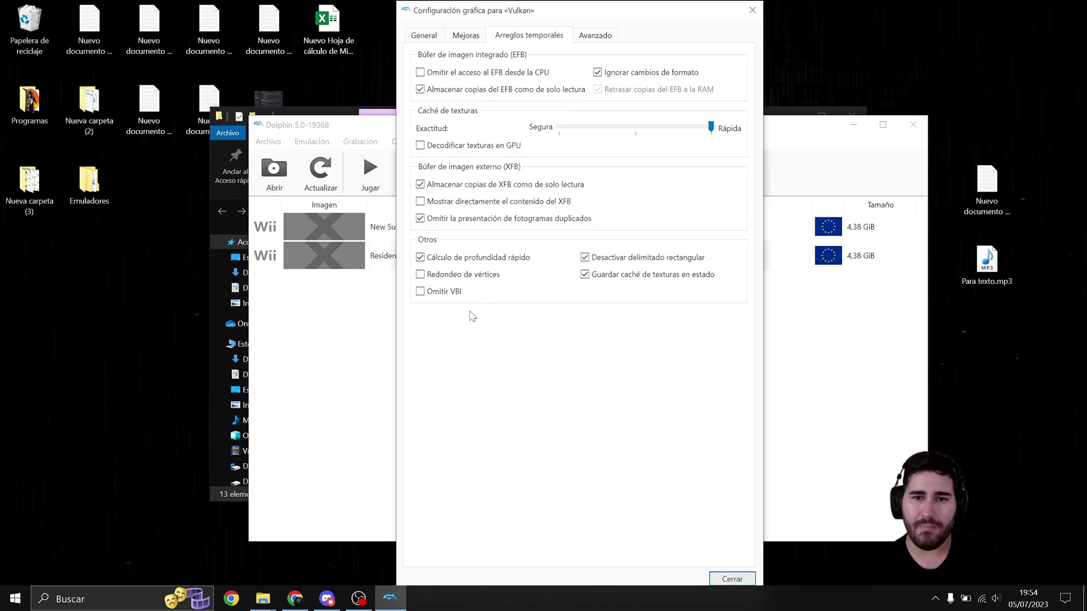
pyautogui.click(596, 37)
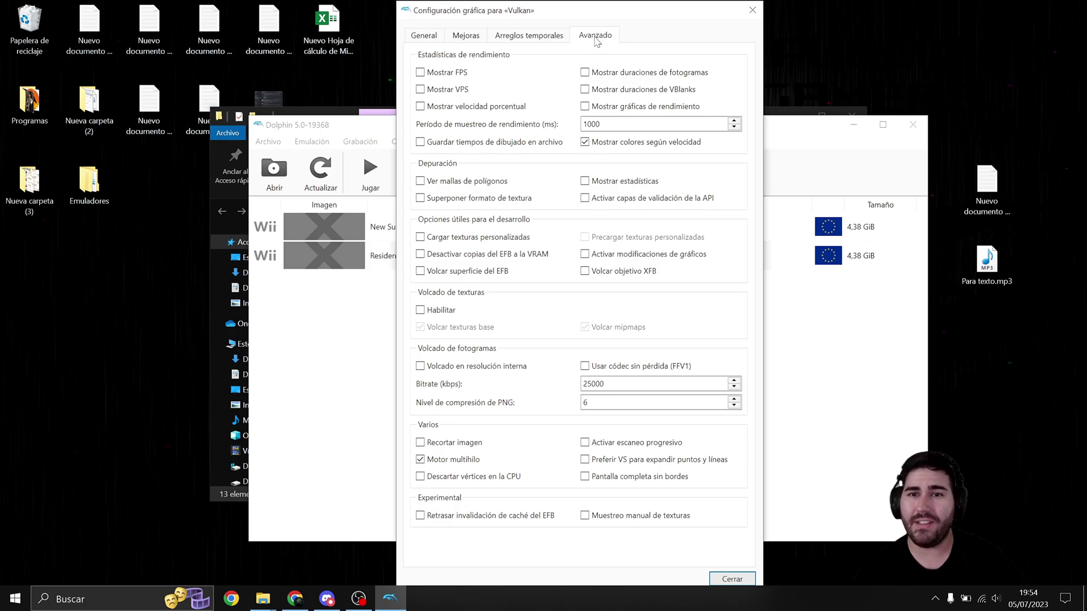
pyautogui.click(470, 79)
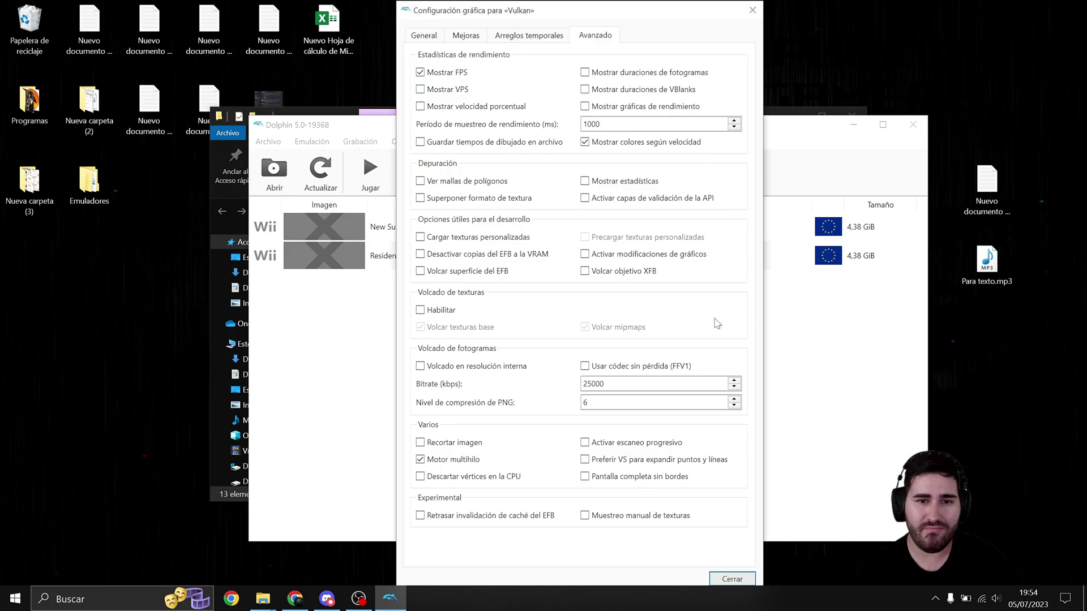
pyautogui.click(719, 577)
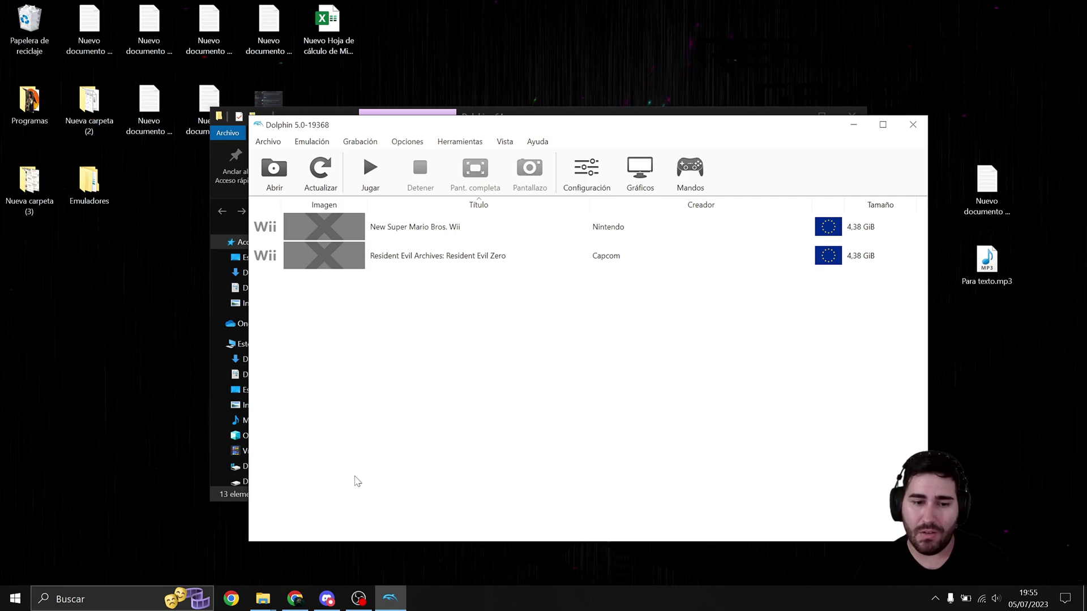
# Switch to the browser, examine the rating meanings and game list on Dolphin's Compatibilidad page, and minimize the browser
pyautogui.click(295, 599)
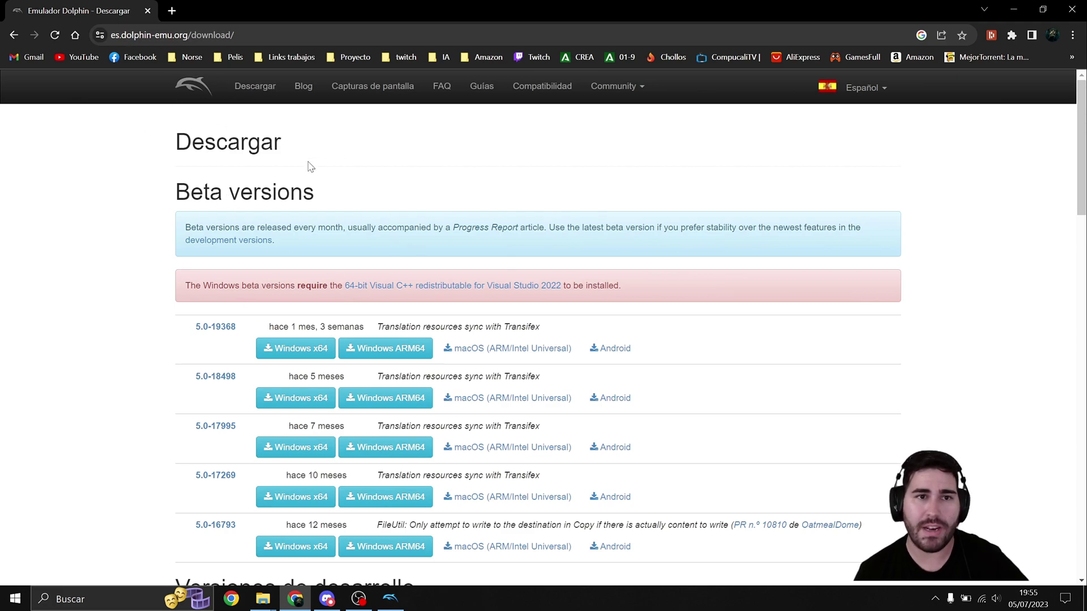
pyautogui.click(536, 89)
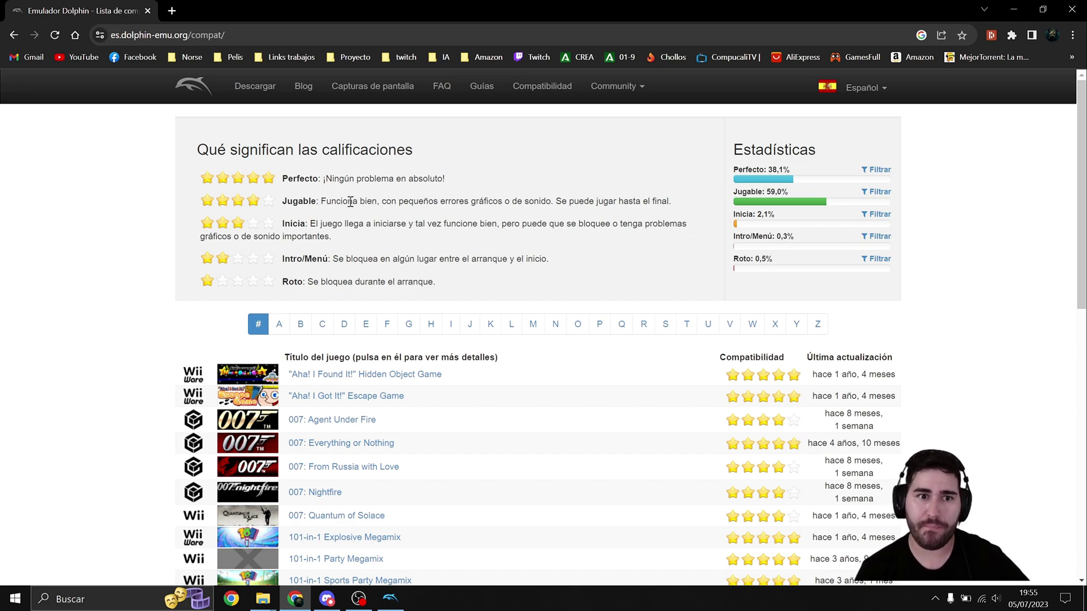
pyautogui.scroll(-2, 307, 214)
pyautogui.scroll(2, 373, 175)
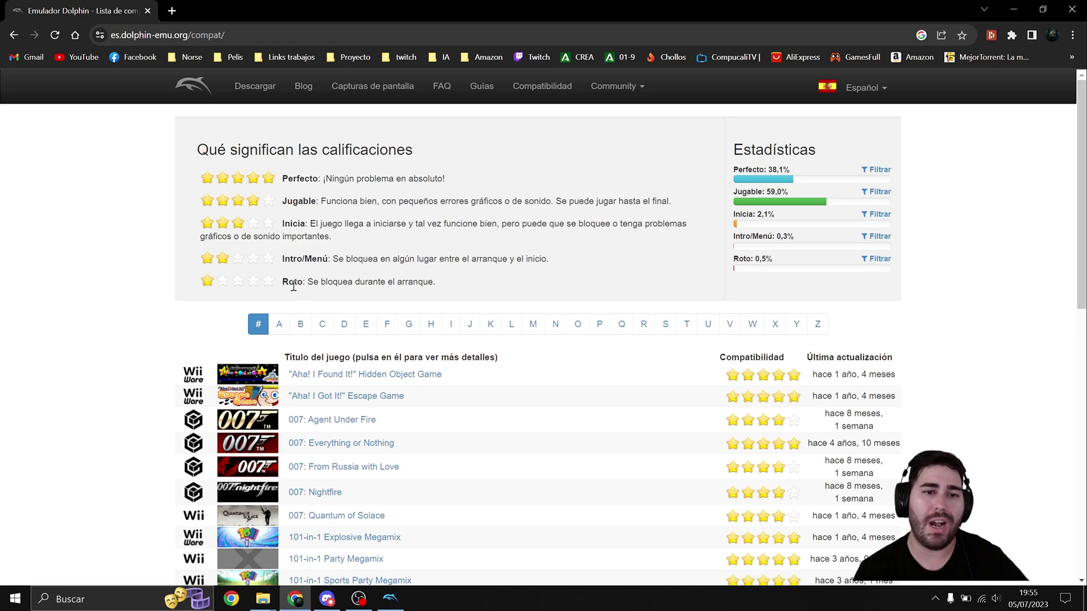
pyautogui.scroll(-8, 627, 214)
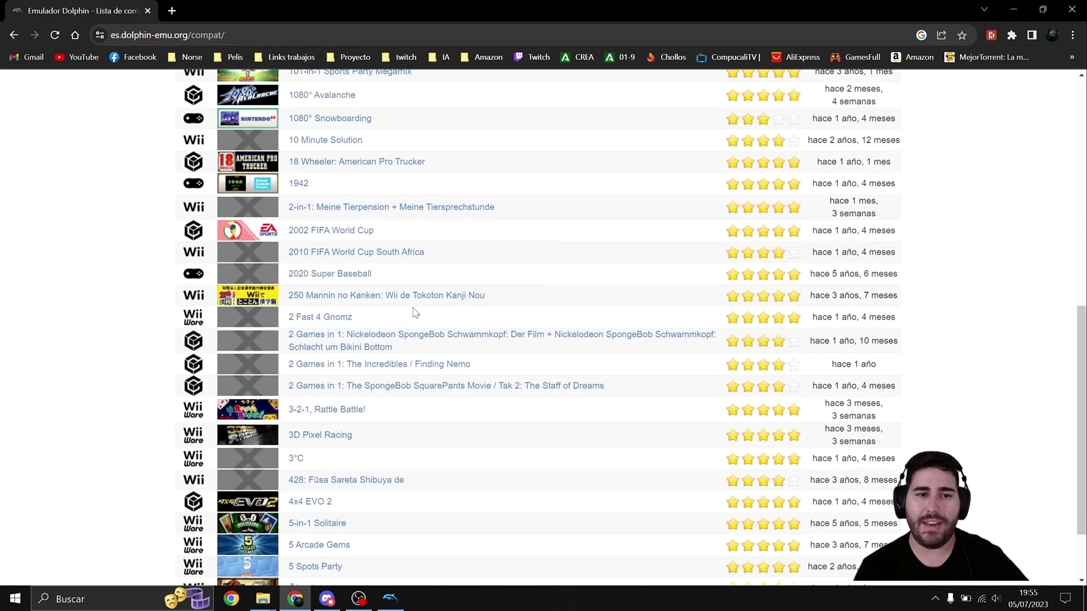
pyautogui.scroll(8, 455, 297)
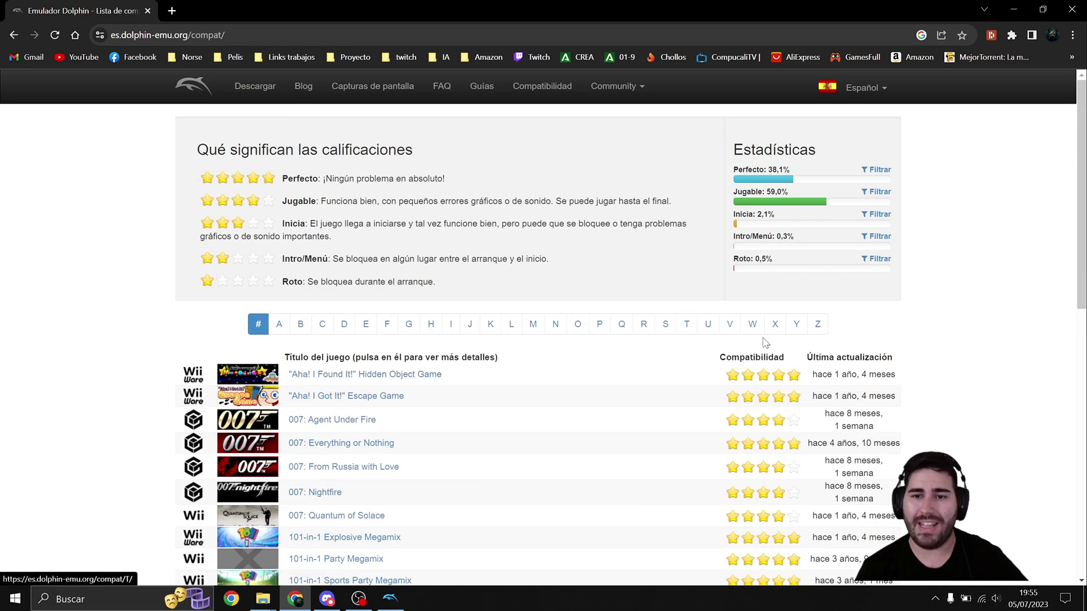
pyautogui.scroll(-2, 684, 262)
pyautogui.scroll(2, 781, 182)
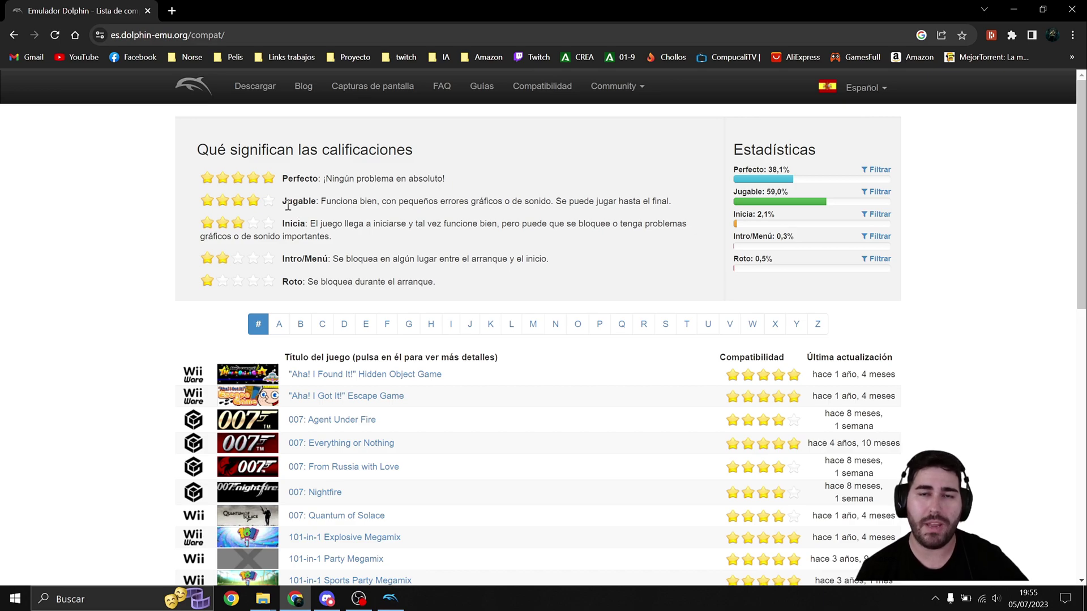
pyautogui.moveTo(291, 223); pyautogui.dragTo(414, 229)
pyautogui.click(300, 239)
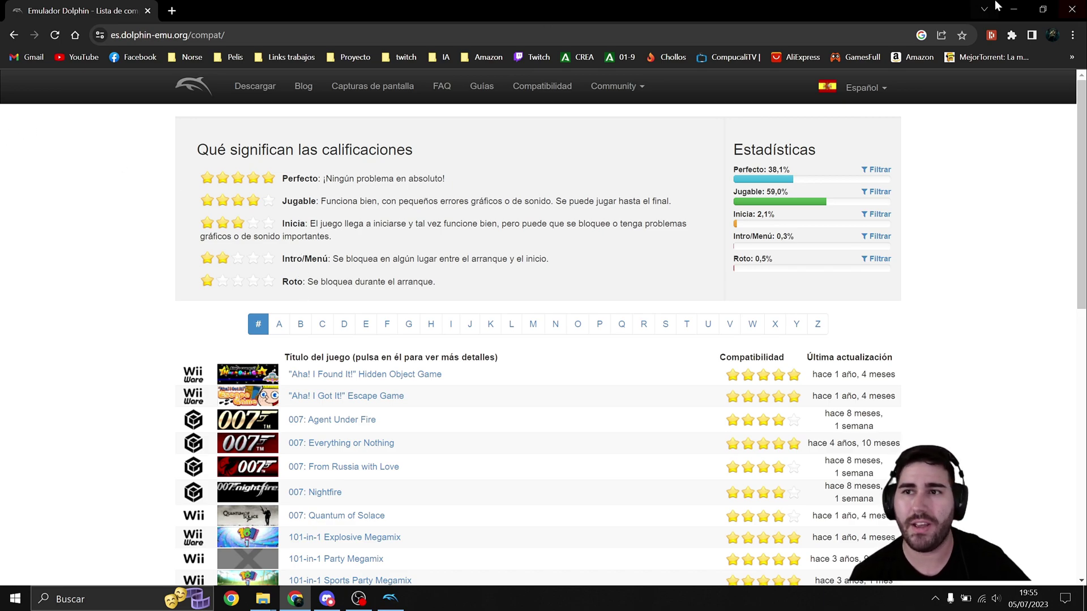
pyautogui.click(1018, 12)
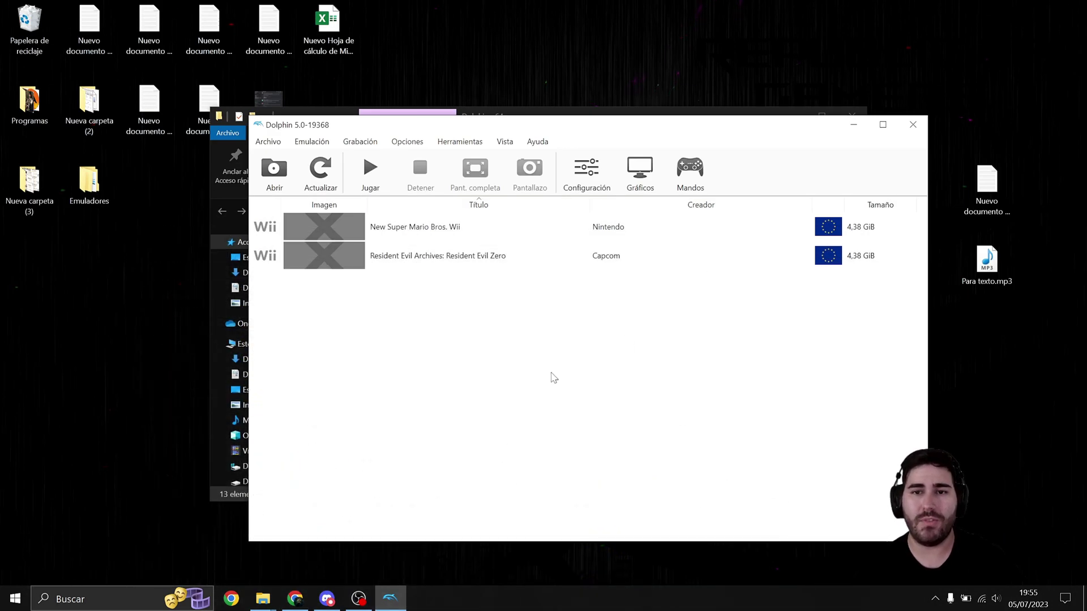
# Open Dolphin's controller settings and choose Mando de juego estándar for GameCube Puerto 1
pyautogui.click(684, 166)
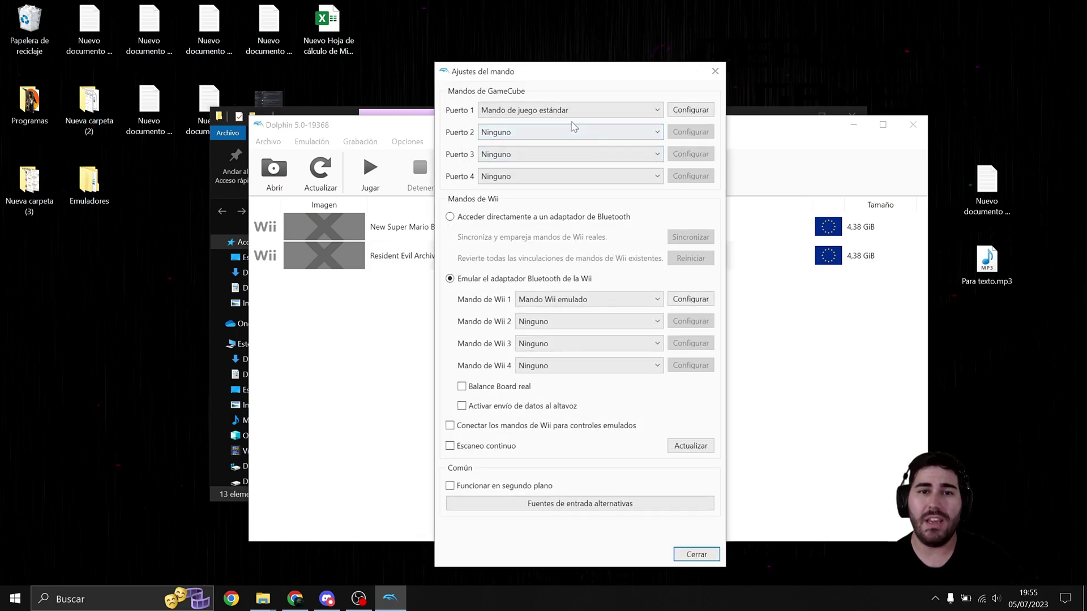
pyautogui.click(547, 108)
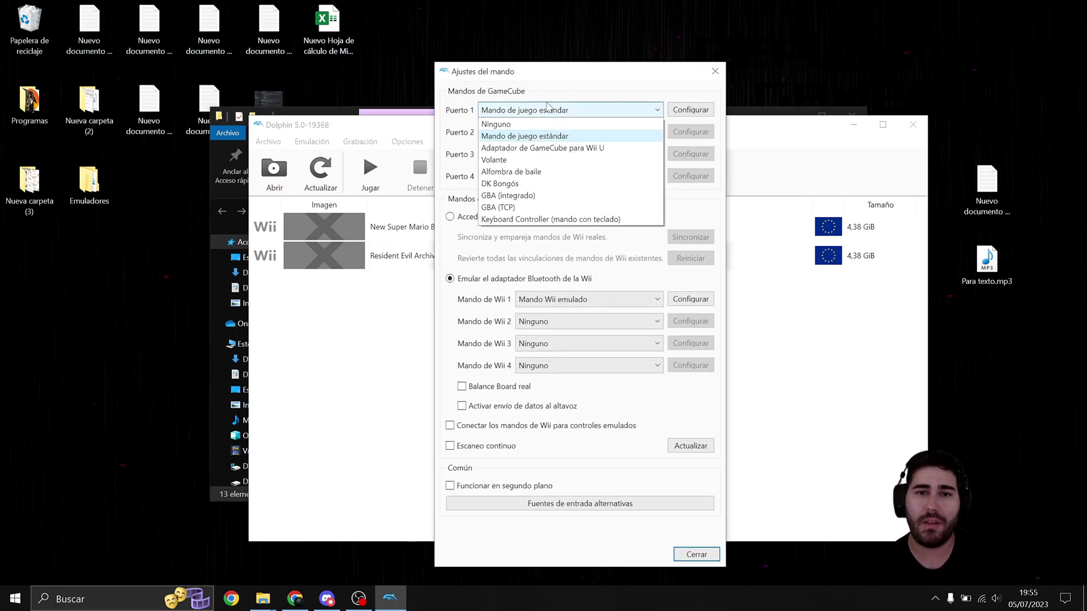
pyautogui.click(553, 136)
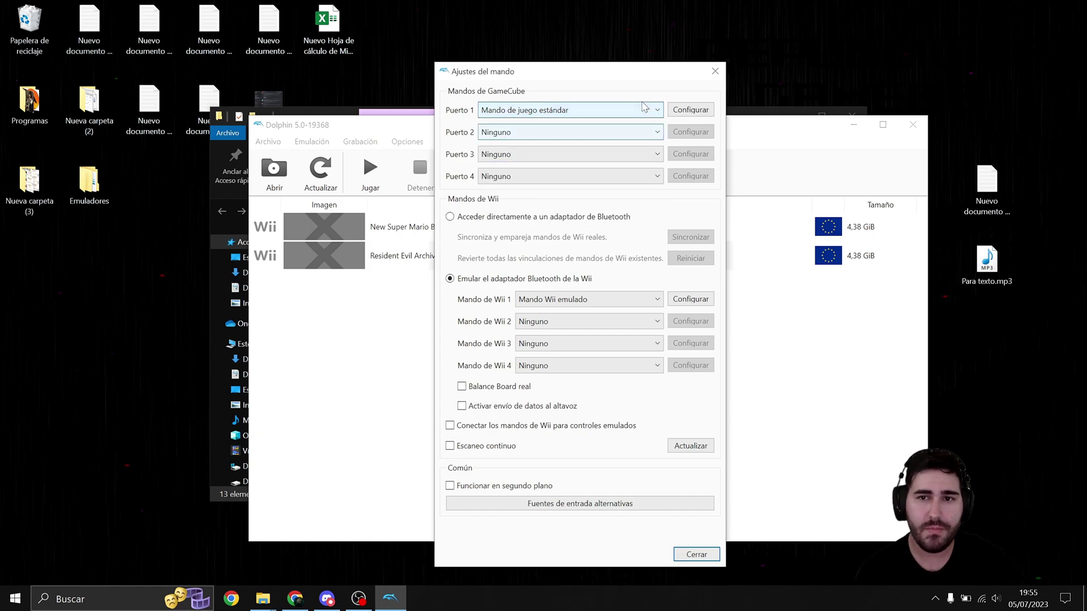
# Configure the GameCube Puerto 1 controller with DInput/0/Keyboard Mouse as its device and close its mapping window
pyautogui.click(691, 111)
pyautogui.click(432, 103)
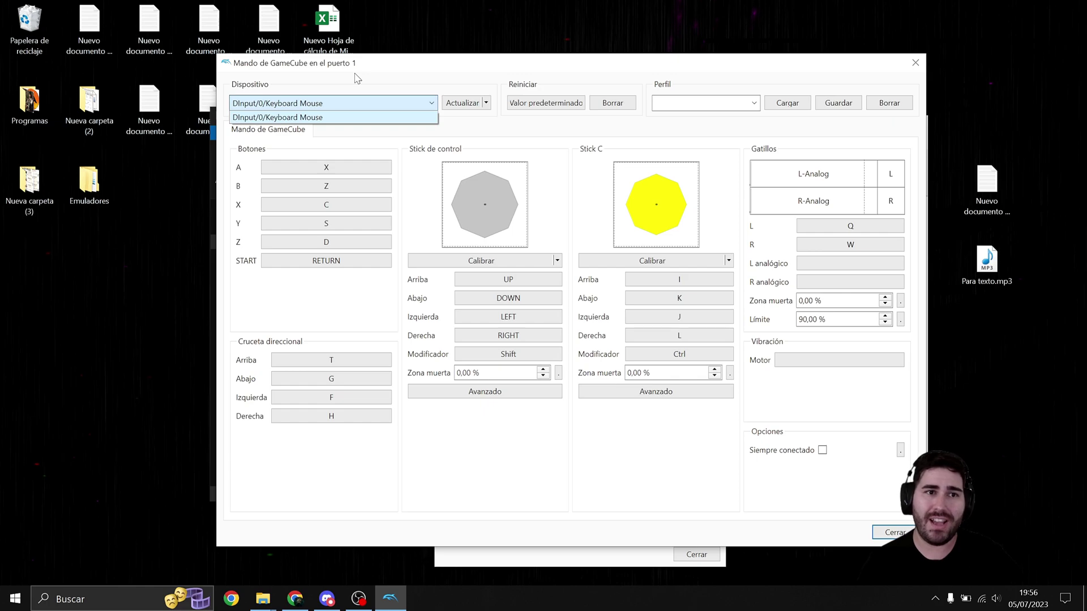
pyautogui.click(341, 106)
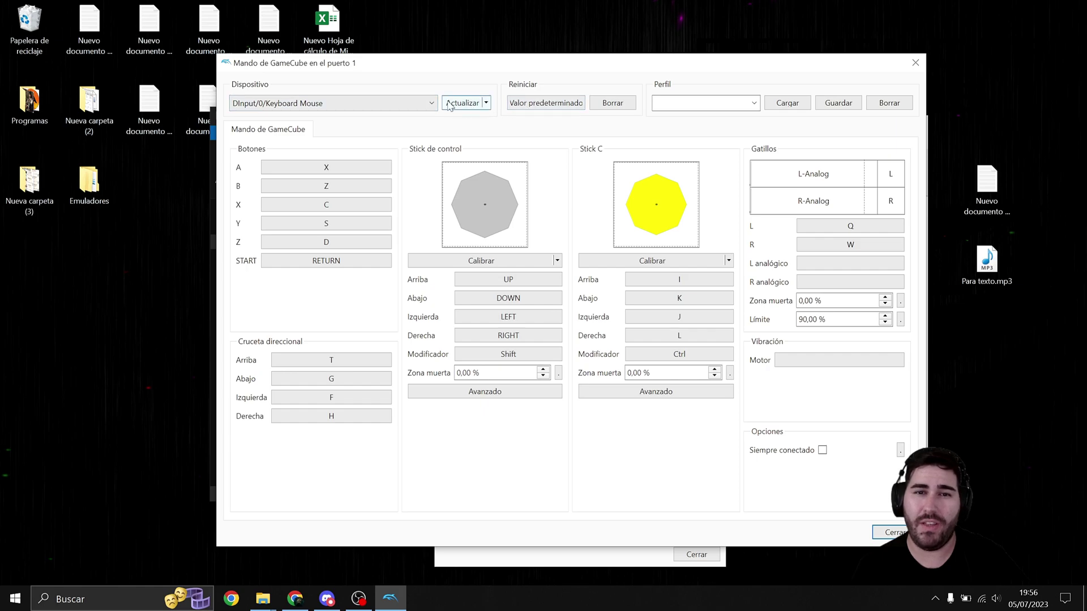
pyautogui.click(421, 107)
pyautogui.click(322, 119)
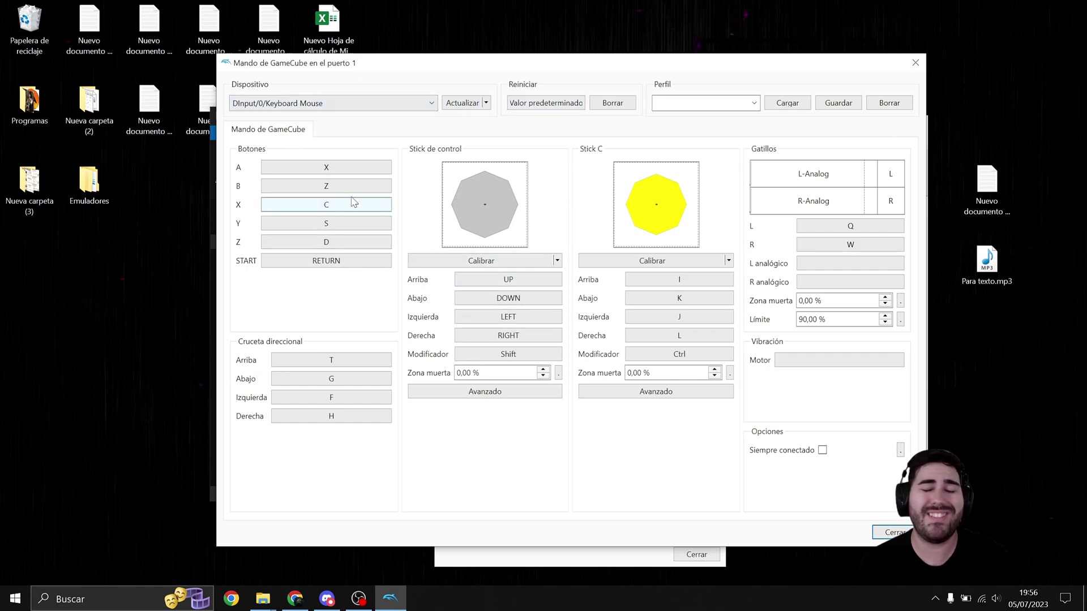
pyautogui.click(916, 60)
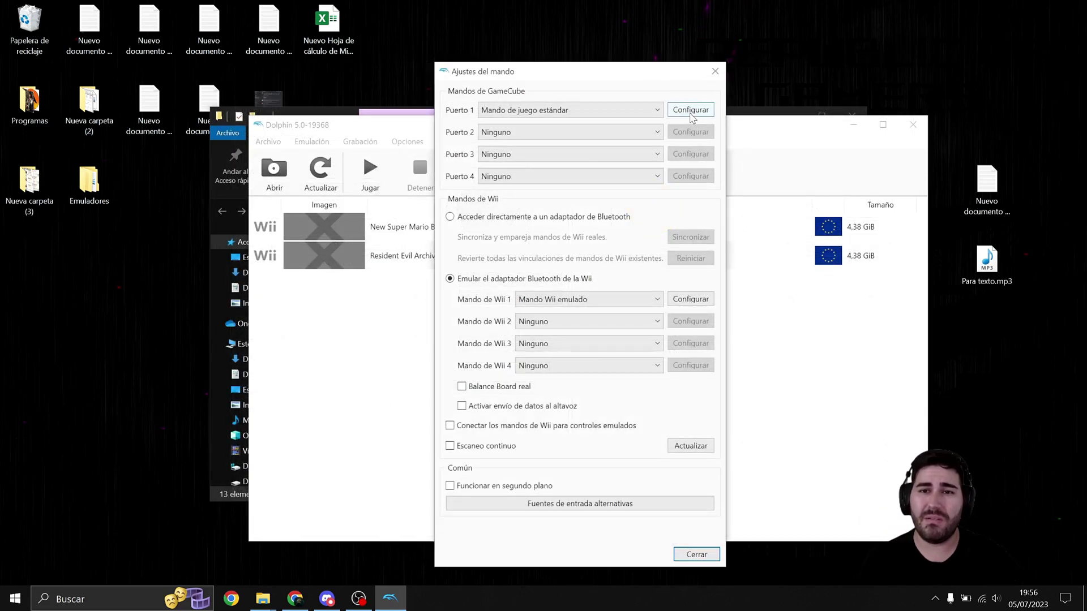
pyautogui.click(547, 114)
pyautogui.click(538, 116)
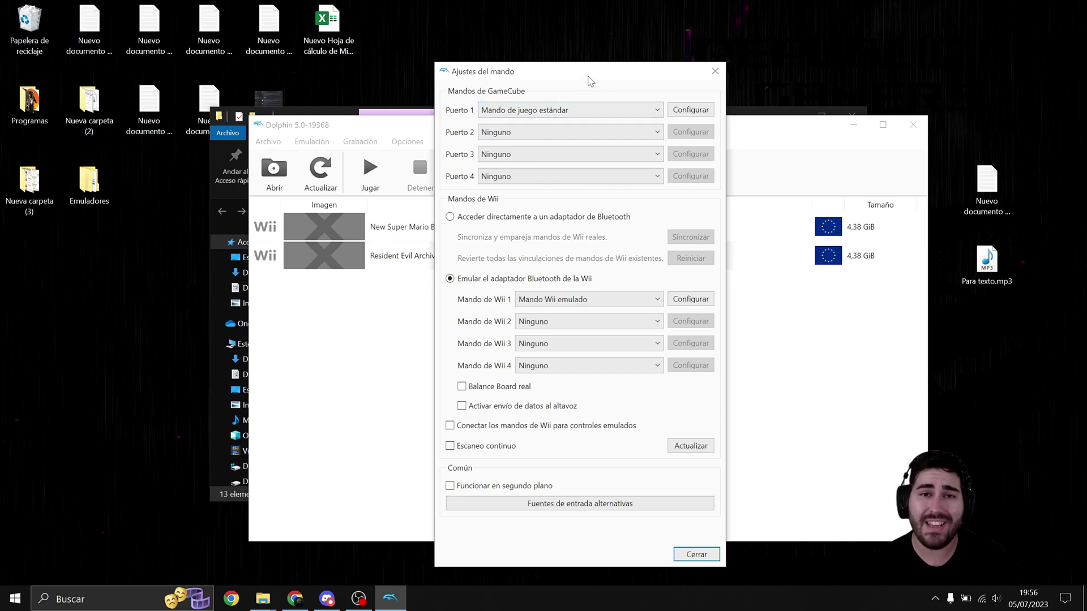
# Review the input device choices and button mappings of Mando de Wii 1 and close the controller settings
pyautogui.click(689, 302)
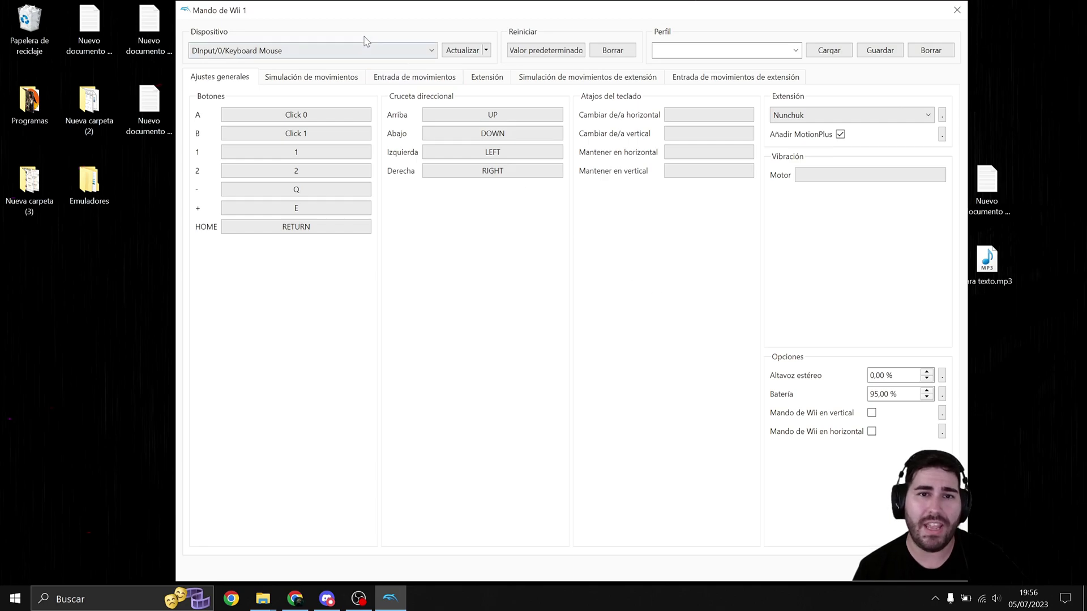
pyautogui.click(356, 51)
pyautogui.click(409, 290)
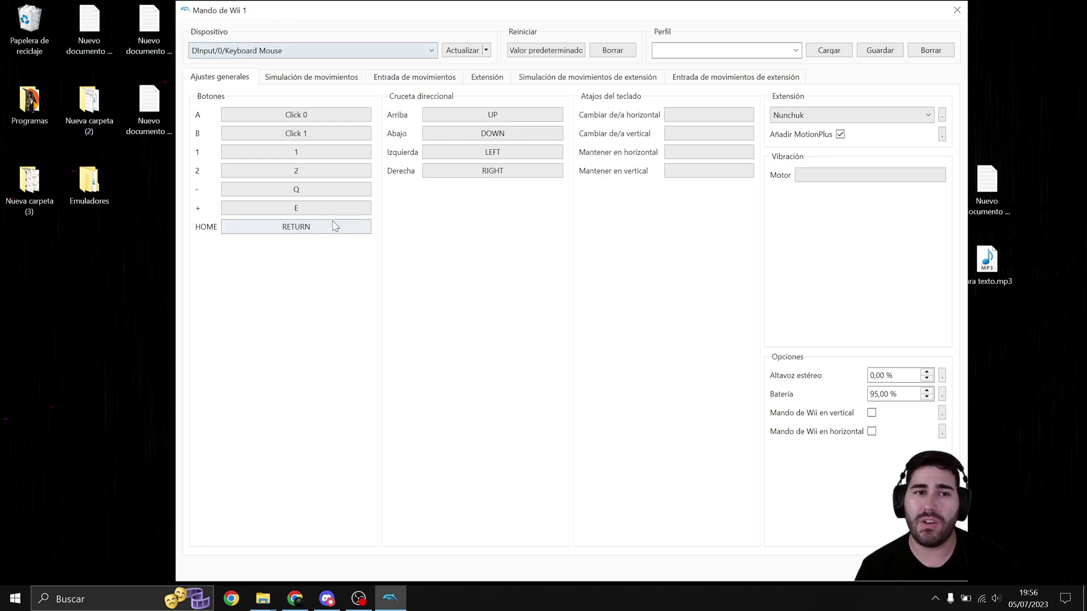
pyautogui.click(956, 11)
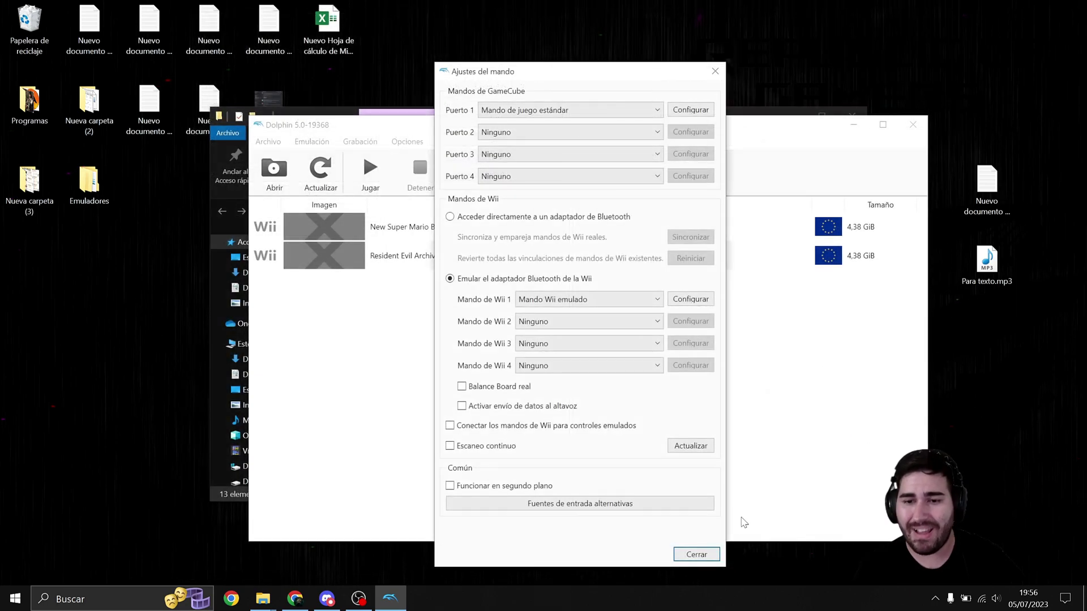
pyautogui.click(692, 556)
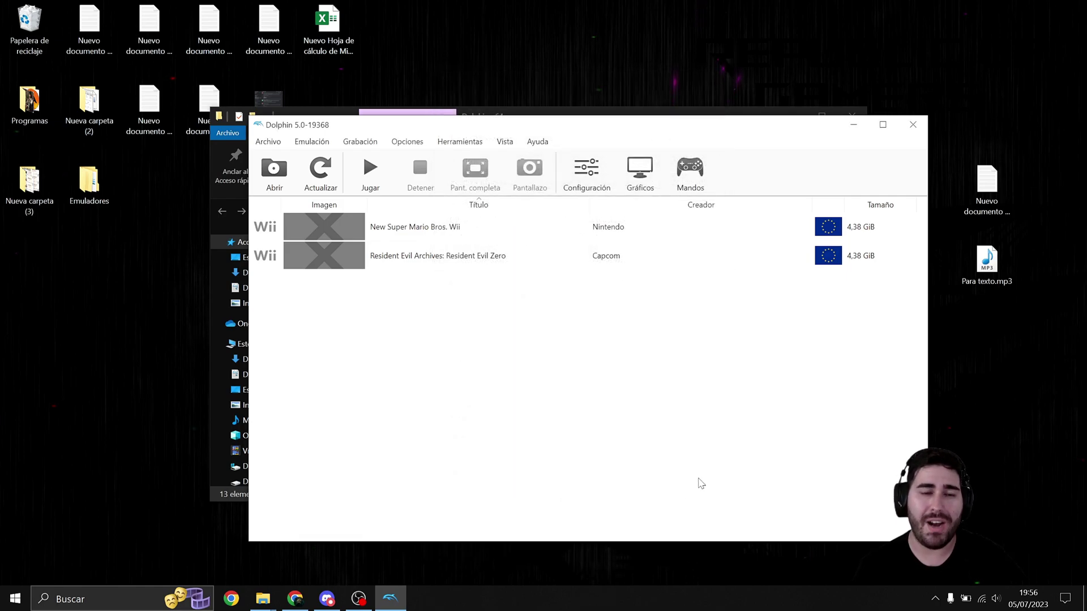
# Close the Dolphin-x64 folder window and move the Dolphin window slightly upward on the desktop
pyautogui.click(518, 109)
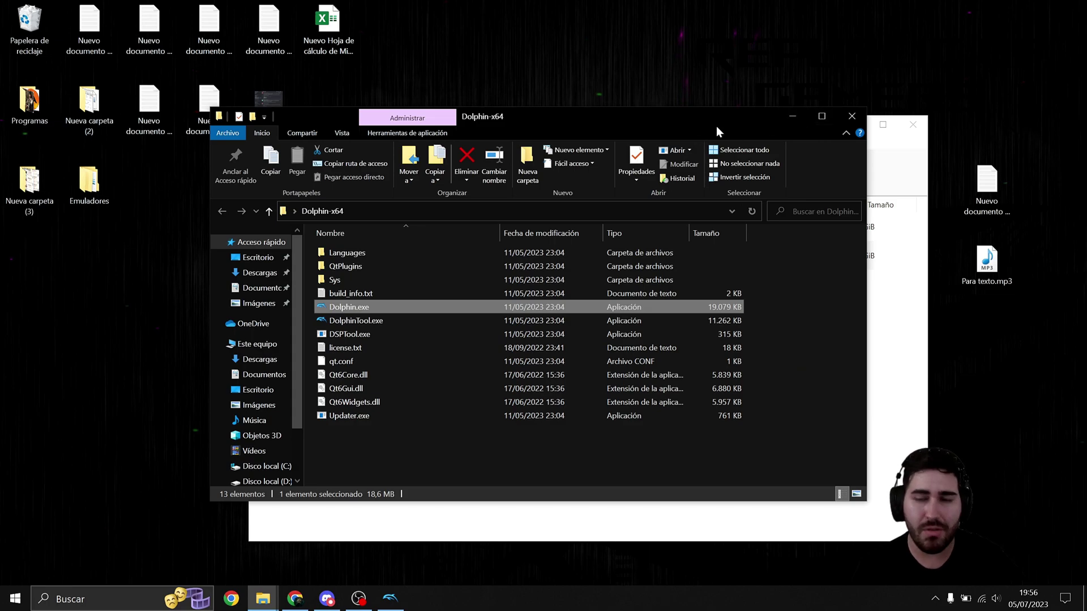
pyautogui.click(858, 119)
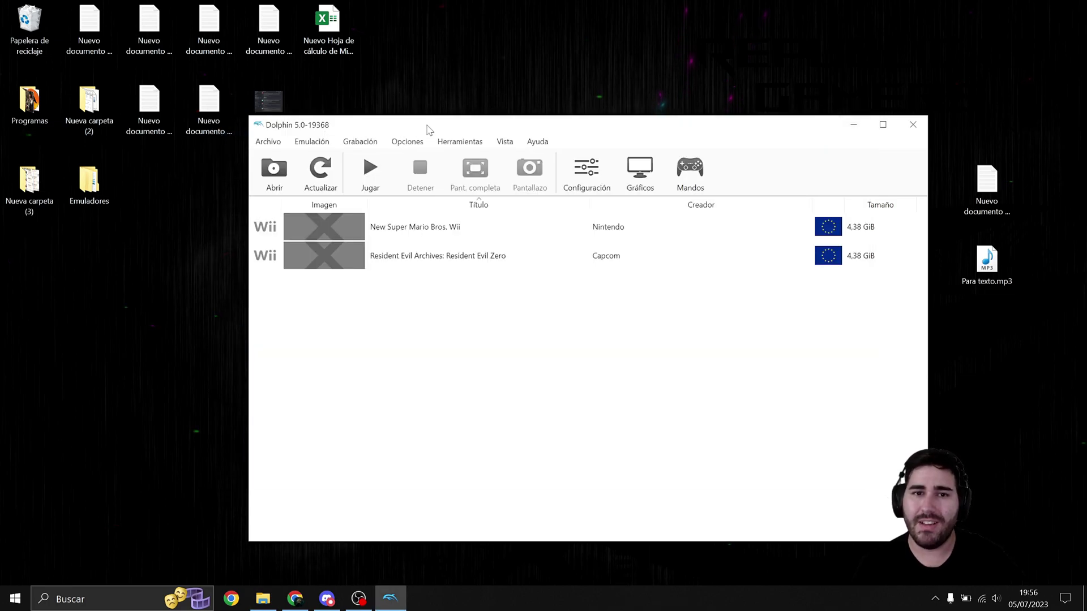
pyautogui.moveTo(427, 129); pyautogui.dragTo(424, 113)
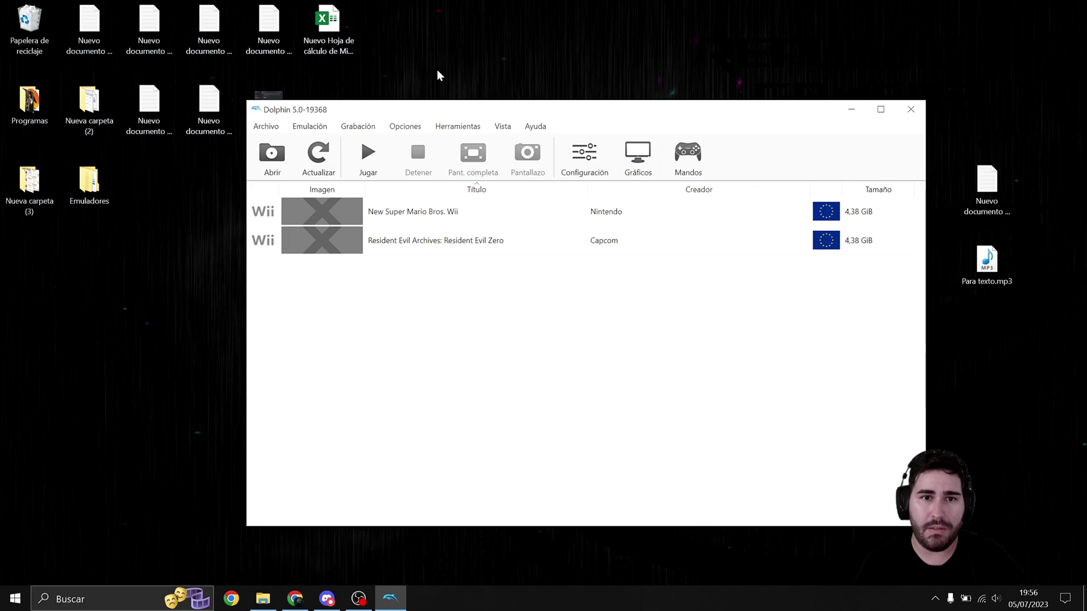
# Launch New Super Mario Bros. Wii, continue past the Wii Remote instructions, and accept the save data notice
pyautogui.click(410, 217)
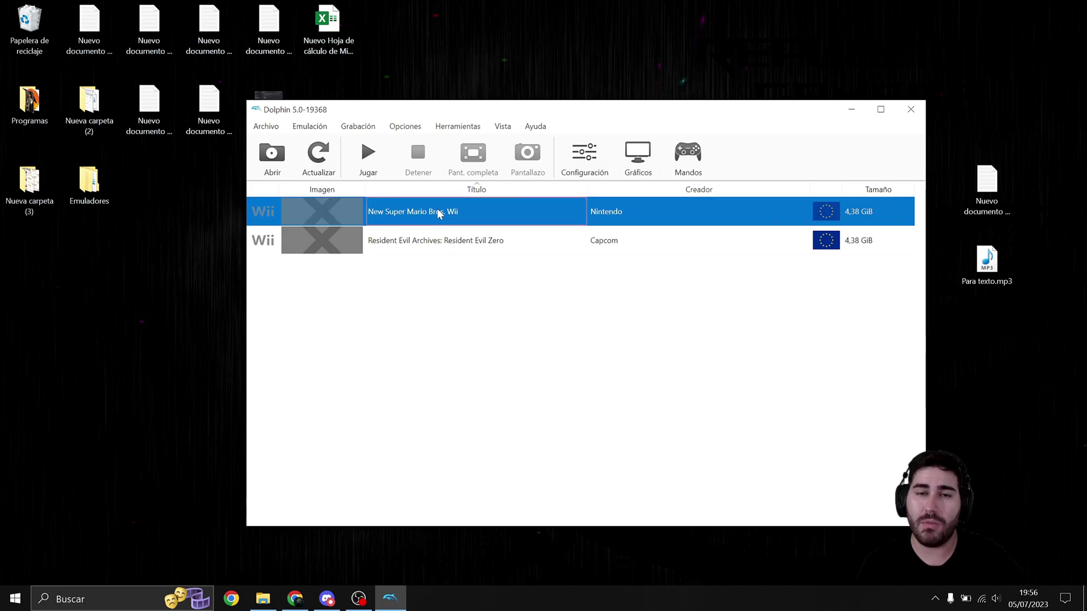
pyautogui.doubleClick(426, 212)
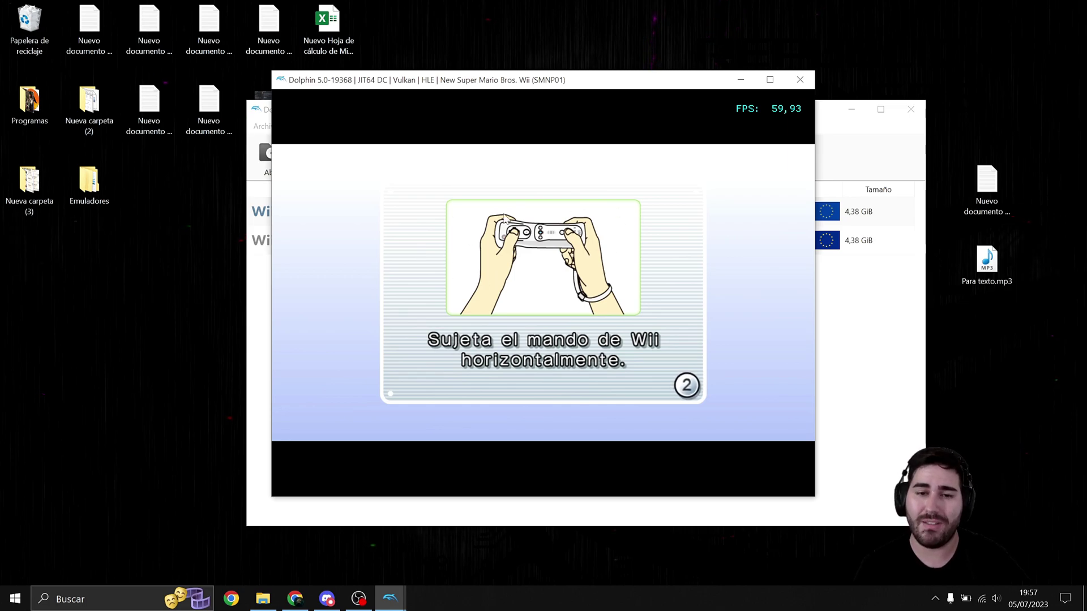
pyautogui.press('2')
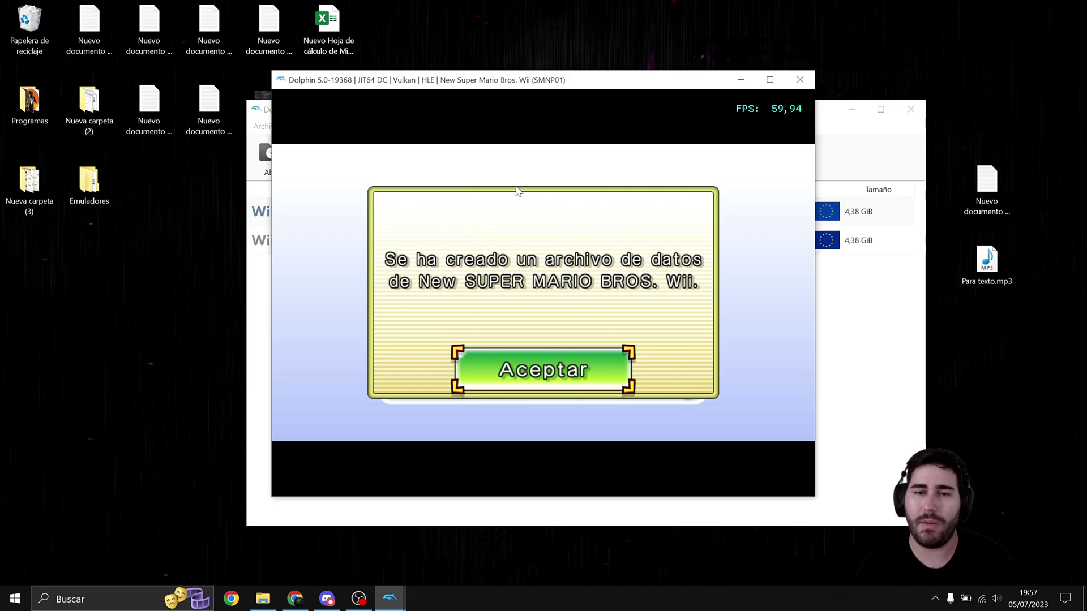
pyautogui.click(537, 389)
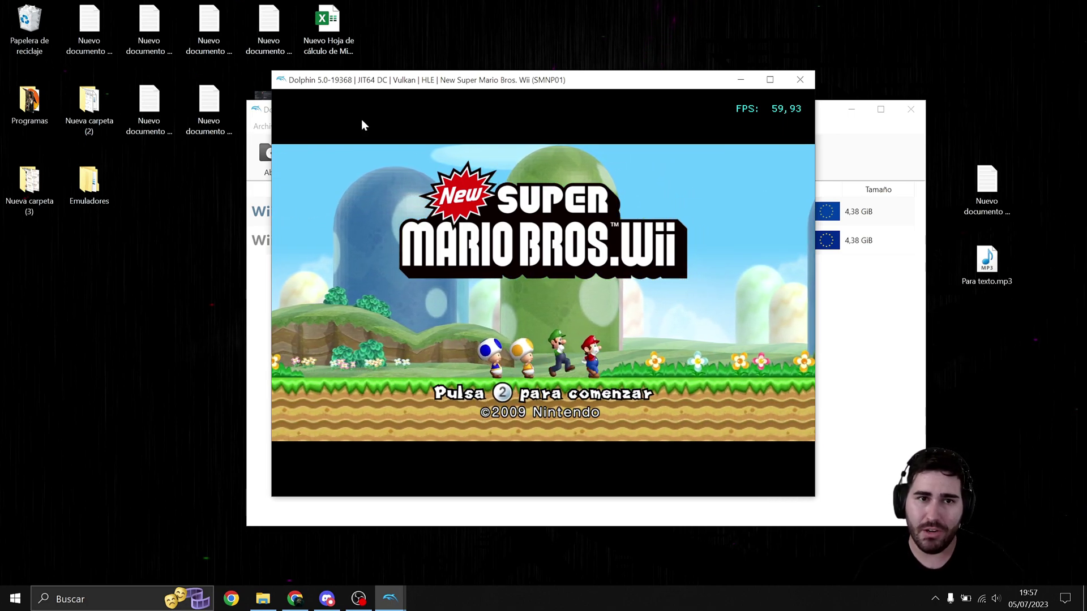
# Move the game window down and review the Avanzado, General and Mejoras graphics settings while the game runs
pyautogui.moveTo(481, 80); pyautogui.dragTo(477, 231)
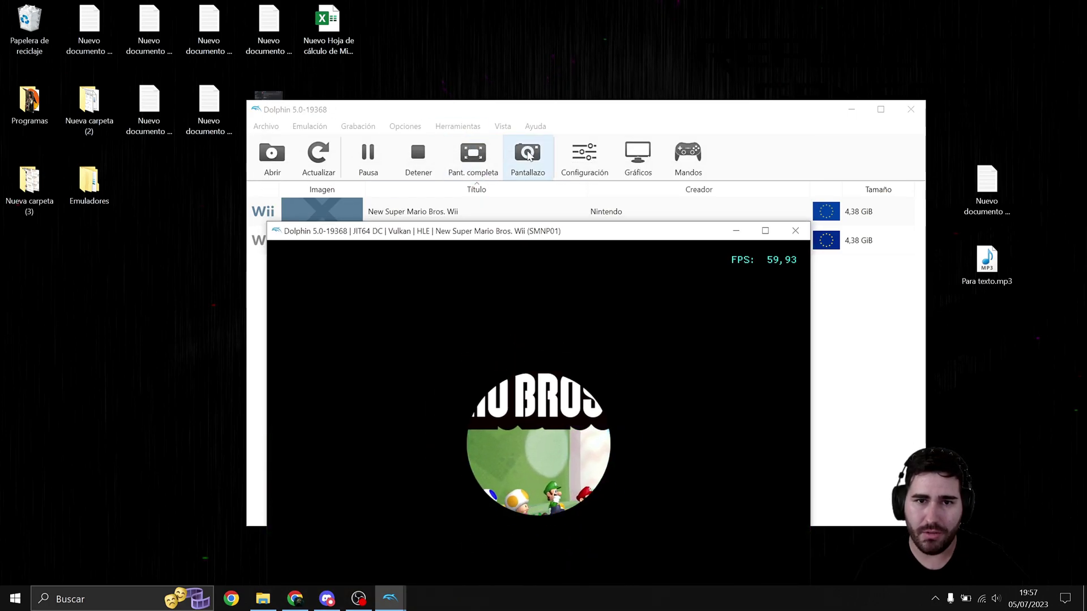
pyautogui.click(637, 161)
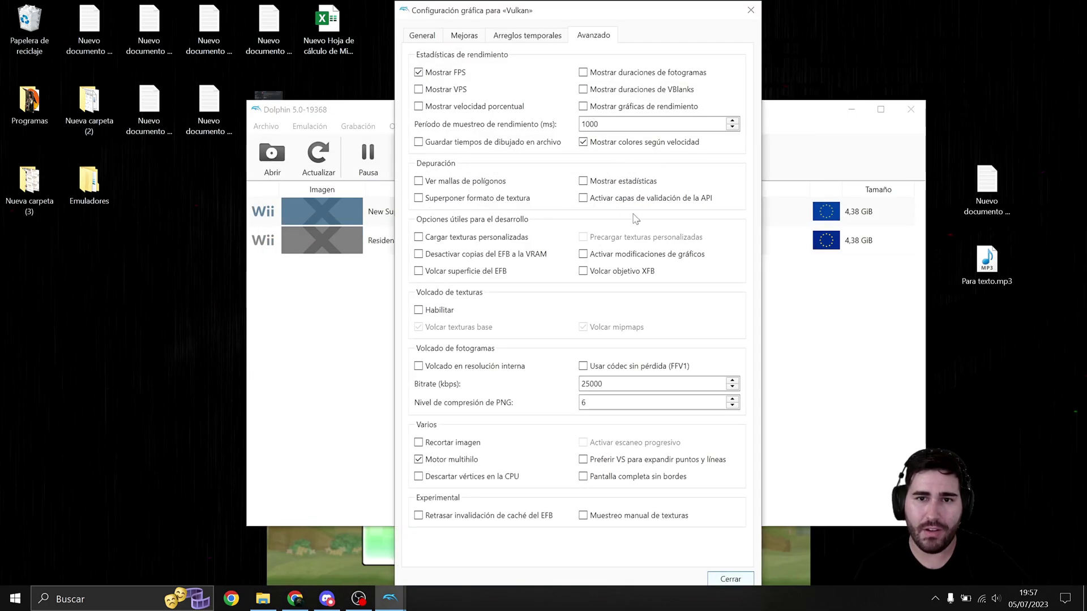
pyautogui.click(422, 36)
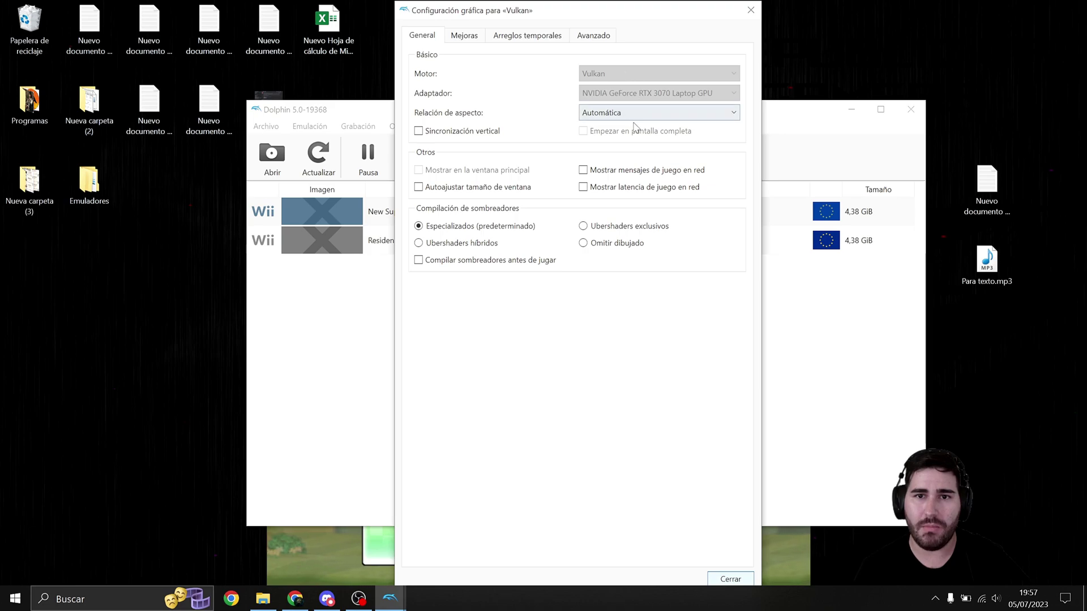
pyautogui.click(465, 36)
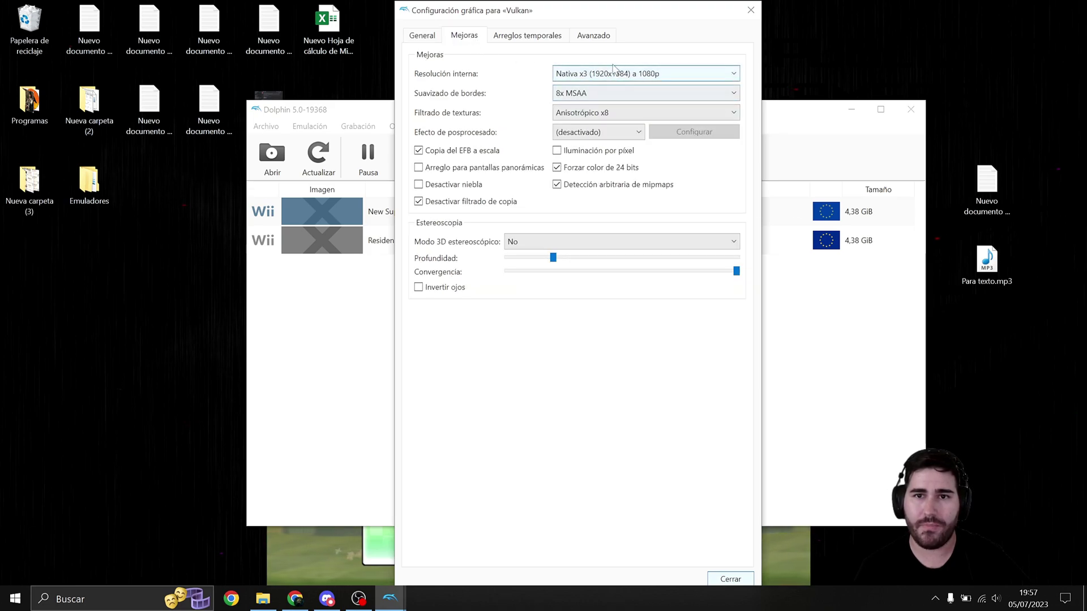
pyautogui.click(751, 10)
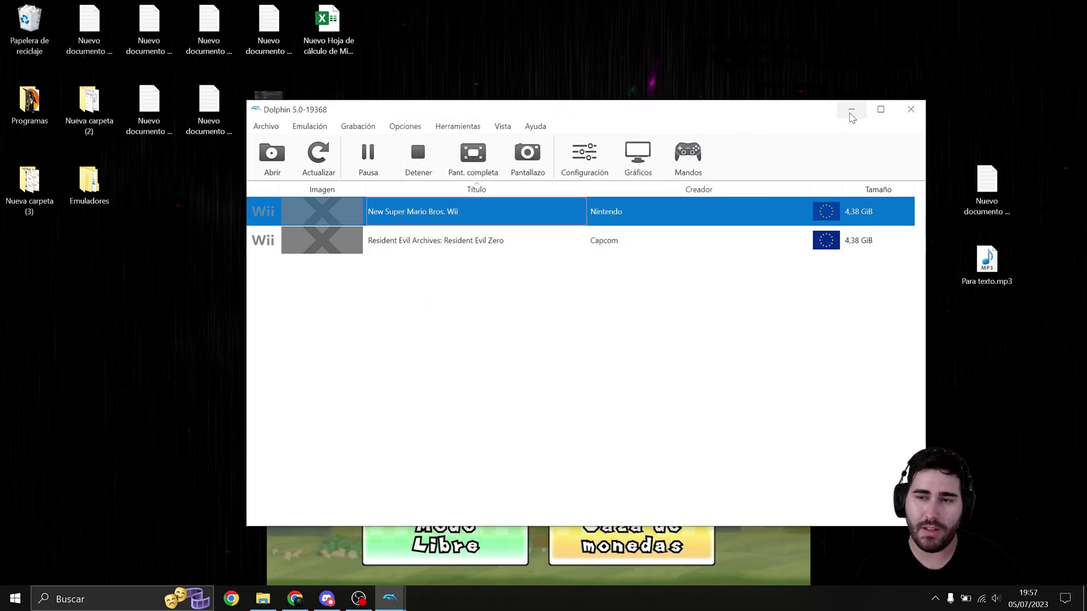
# Bring the New Super Mario Bros. Wii window fully back into view, close it and confirm stopping the emulation
pyautogui.click(770, 555)
pyautogui.moveTo(518, 283); pyautogui.dragTo(496, 91)
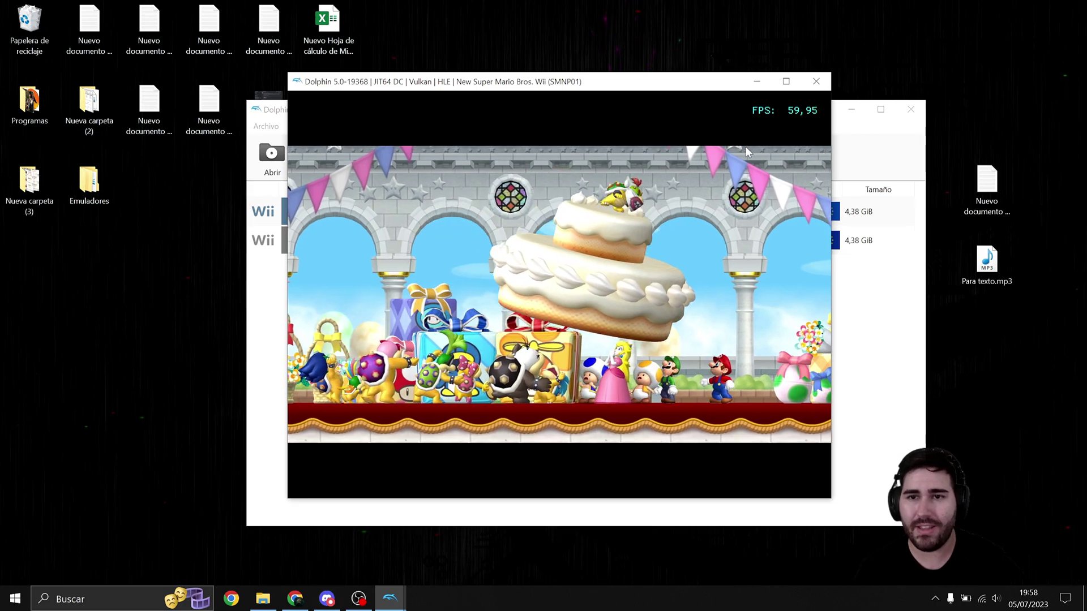
pyautogui.click(815, 81)
pyautogui.click(538, 296)
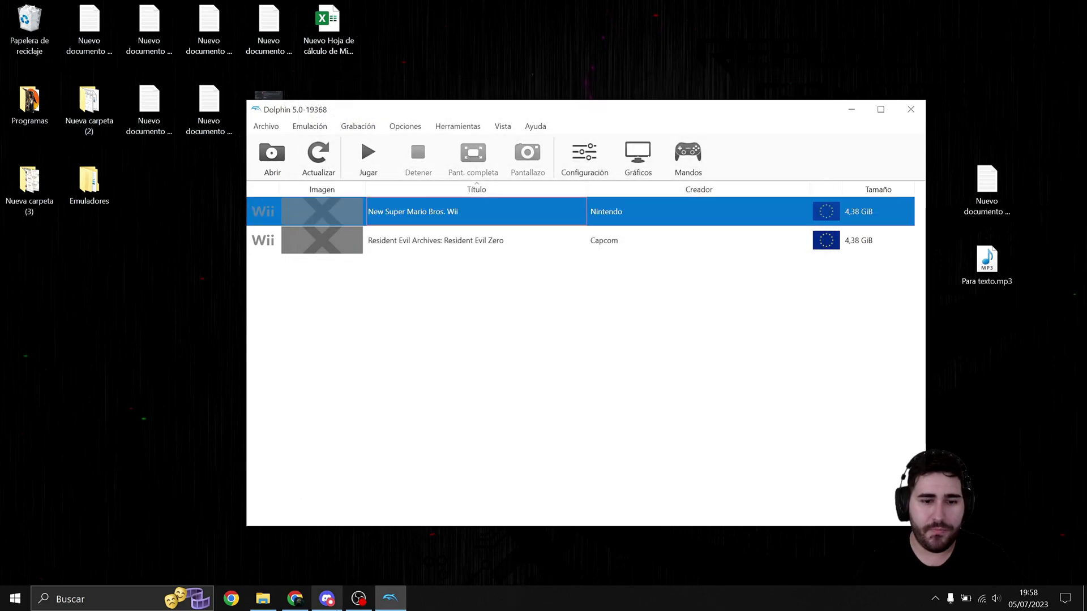
# Switch to File Explorer and open the Juegos Wii folder on the Samsung (F:) drive
pyautogui.click(263, 599)
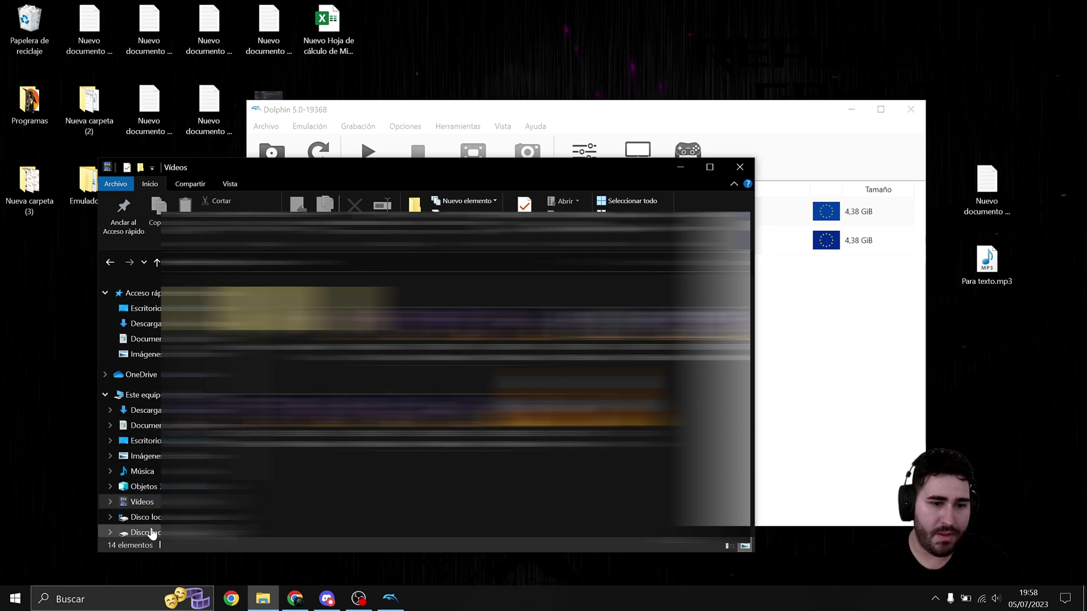
pyautogui.scroll(-1, 153, 521)
pyautogui.click(146, 507)
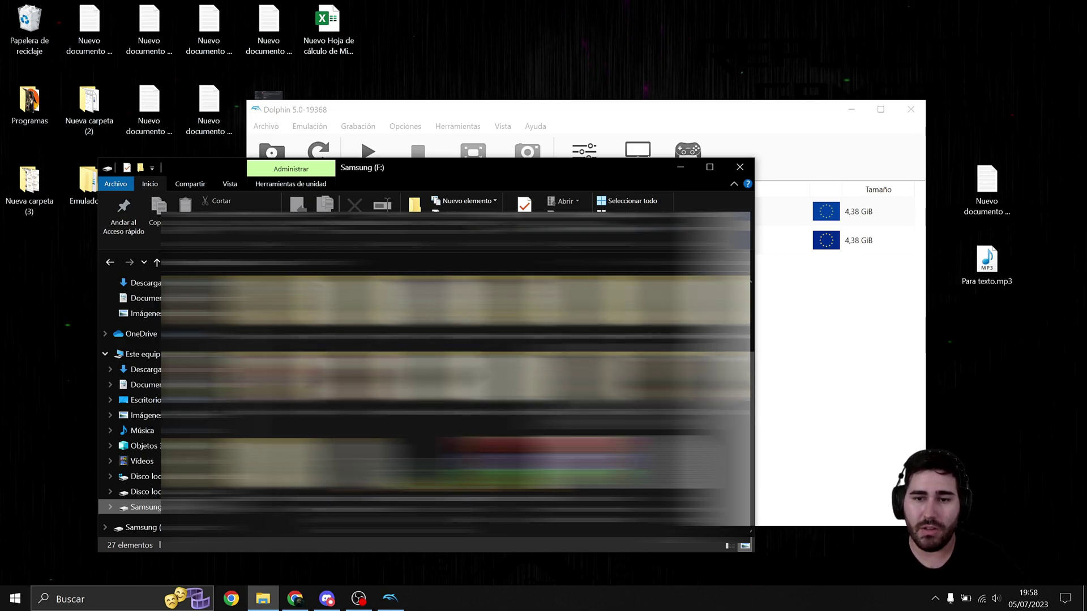
pyautogui.press('Return')
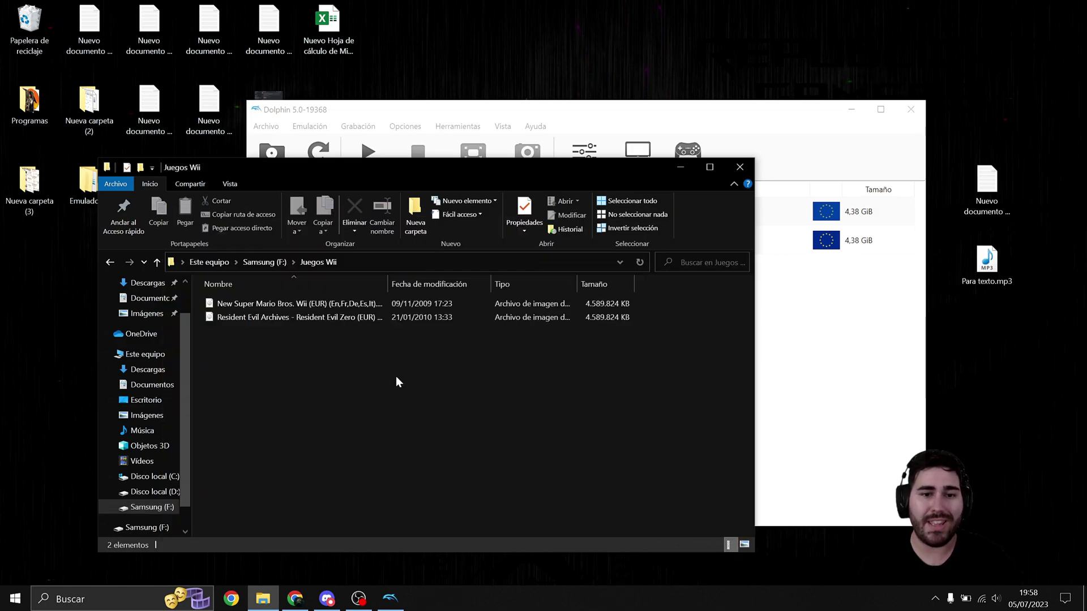
# Check the file properties of the New Super Mario Bros. Wii disc image, then close the properties and the Juegos Wii folder window
pyautogui.click(289, 304)
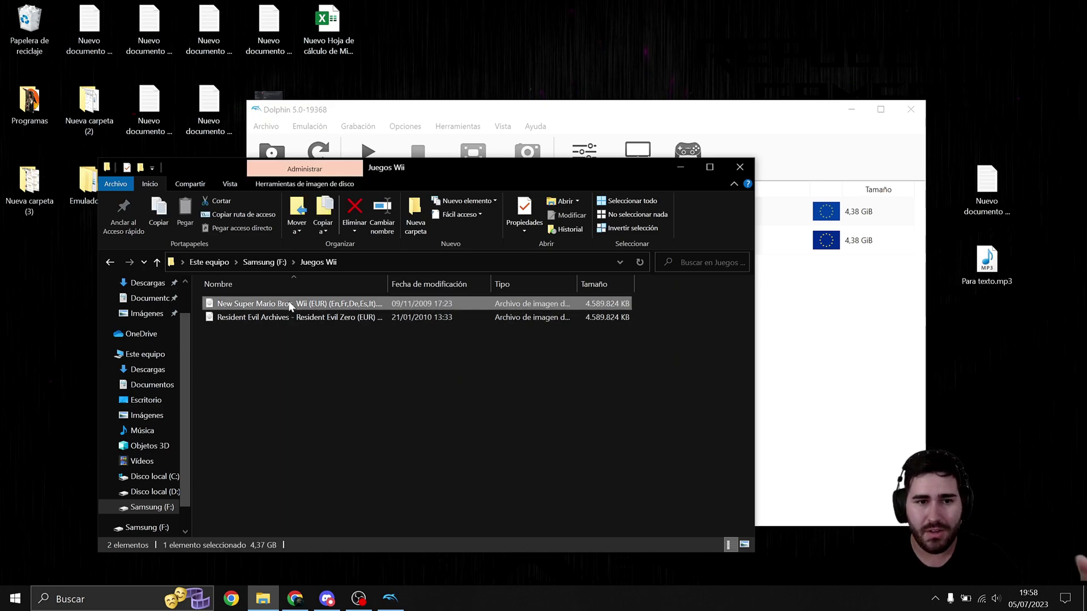
pyautogui.rightClick(289, 303)
pyautogui.click(329, 576)
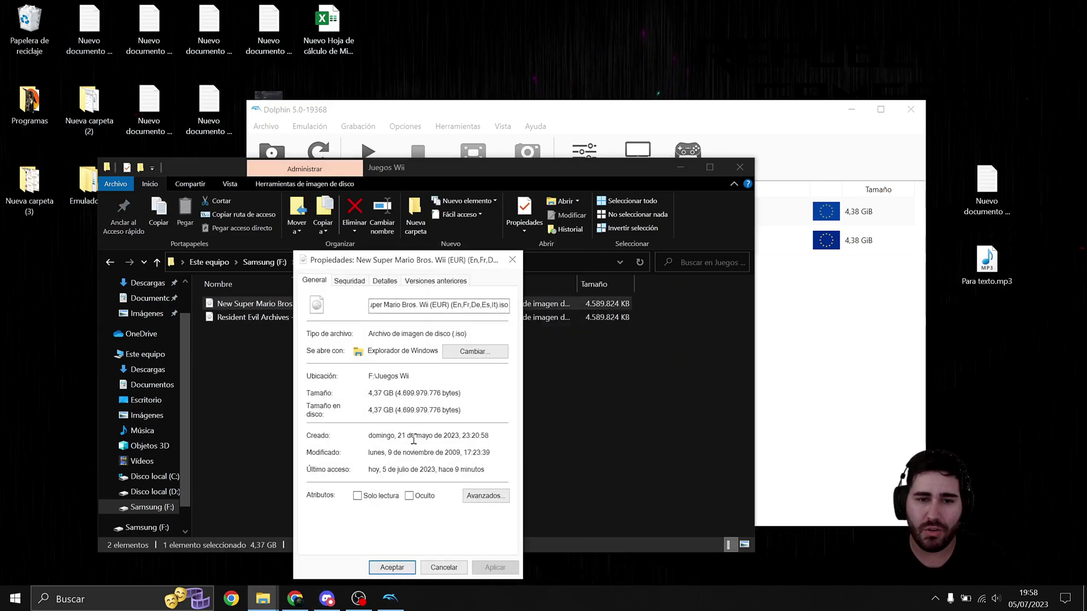
pyautogui.click(512, 261)
pyautogui.click(358, 364)
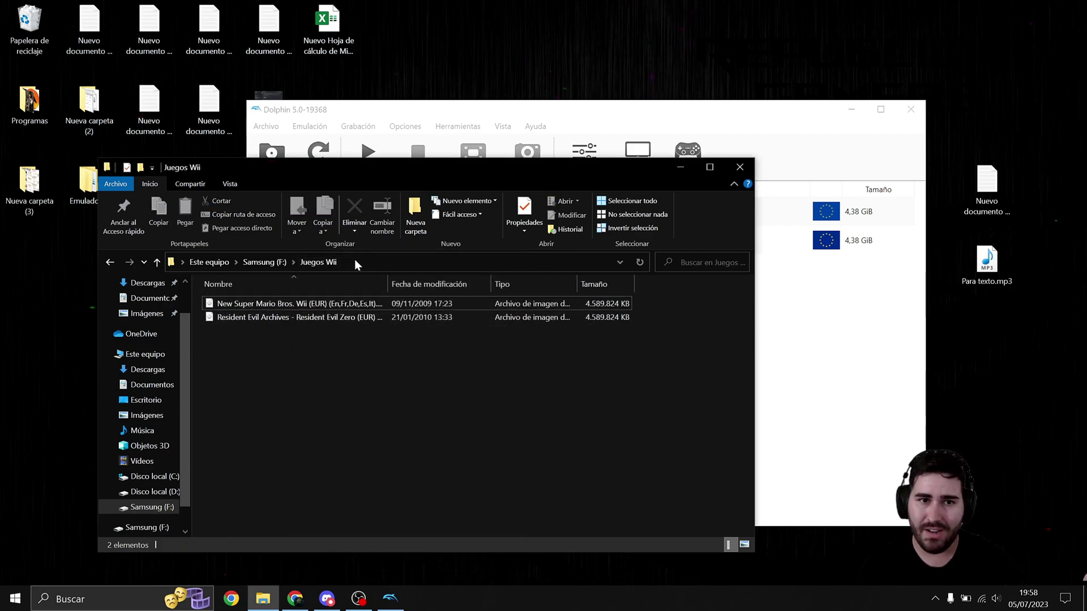
pyautogui.click(290, 305)
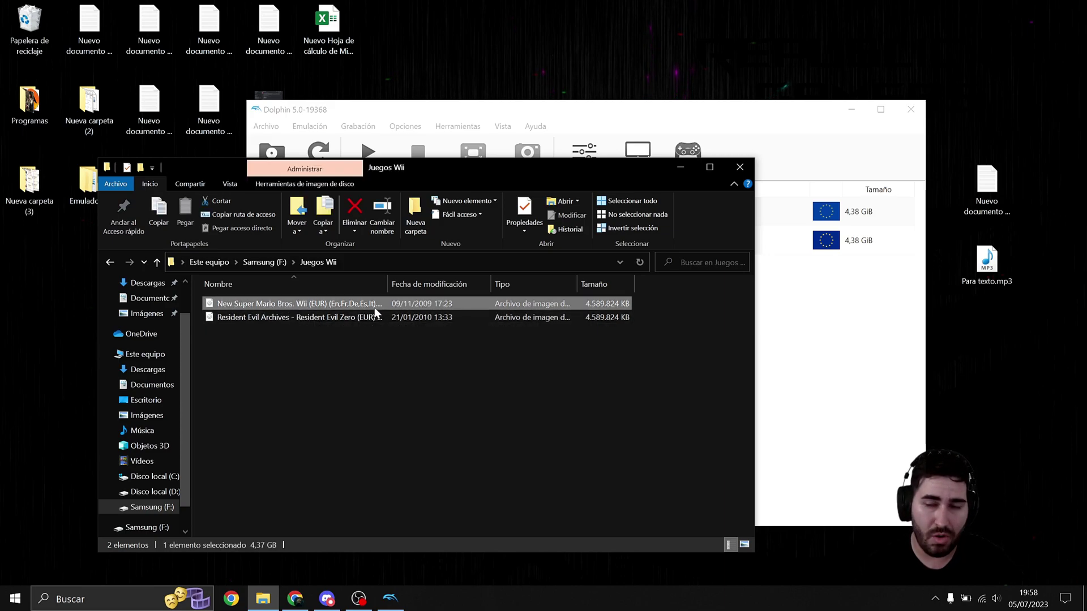
pyautogui.click(742, 168)
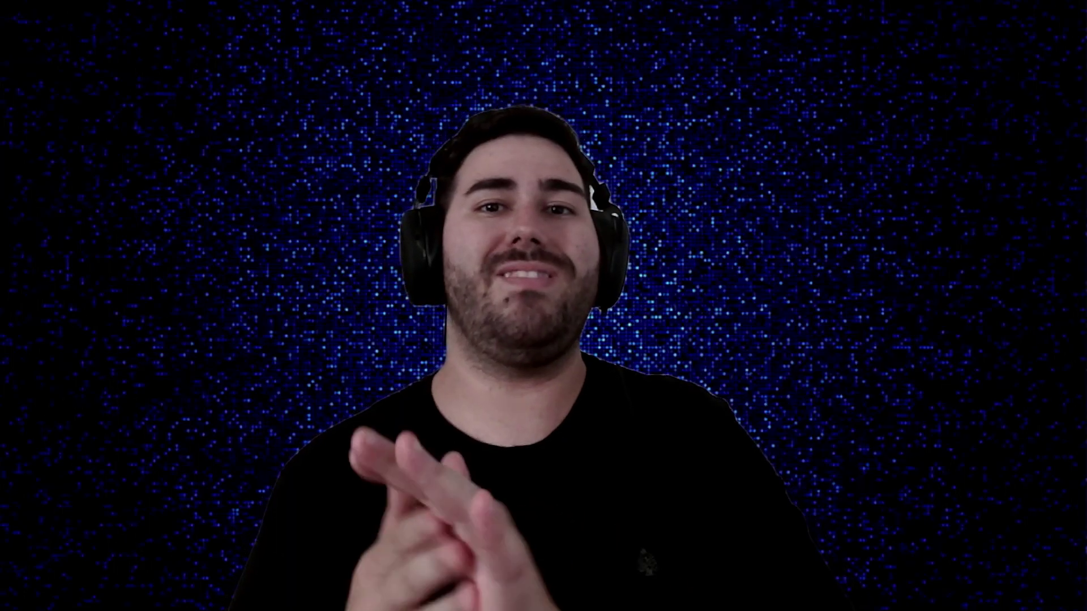